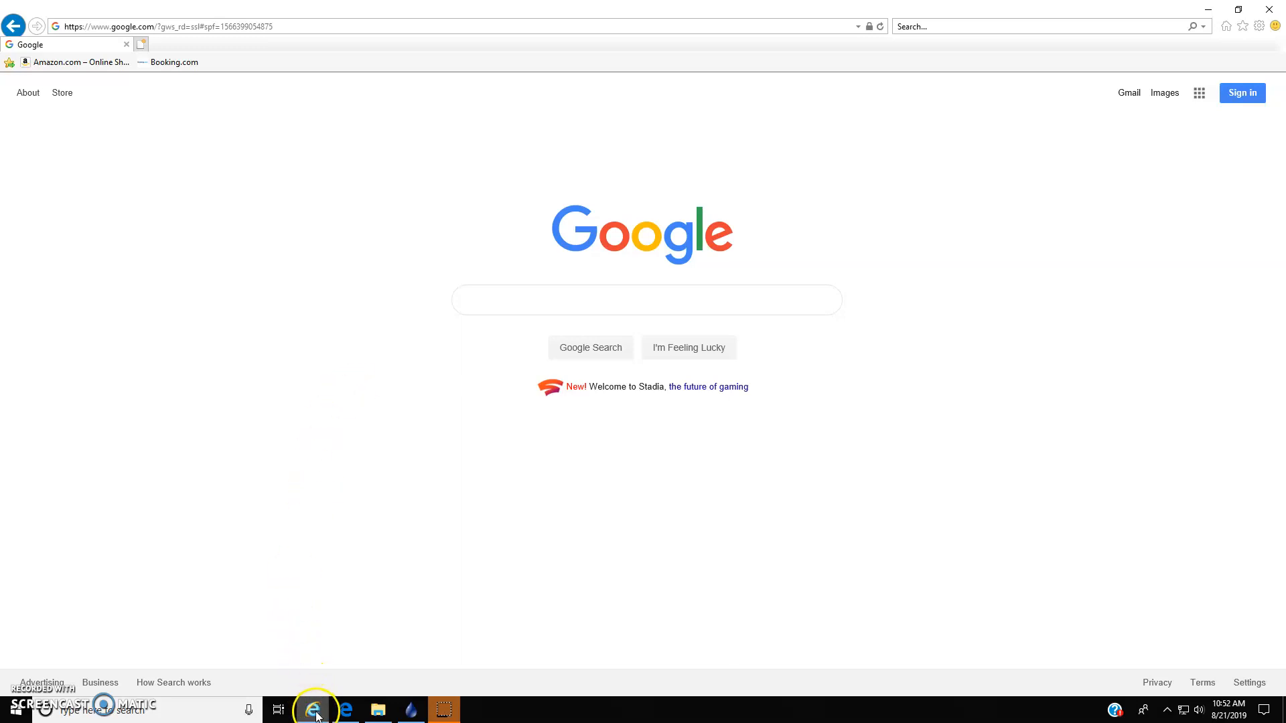
- Search the computer for "internet" to locate the Internet Explorer app
{"action": "mouse_move", "coordinate": [316, 716]}
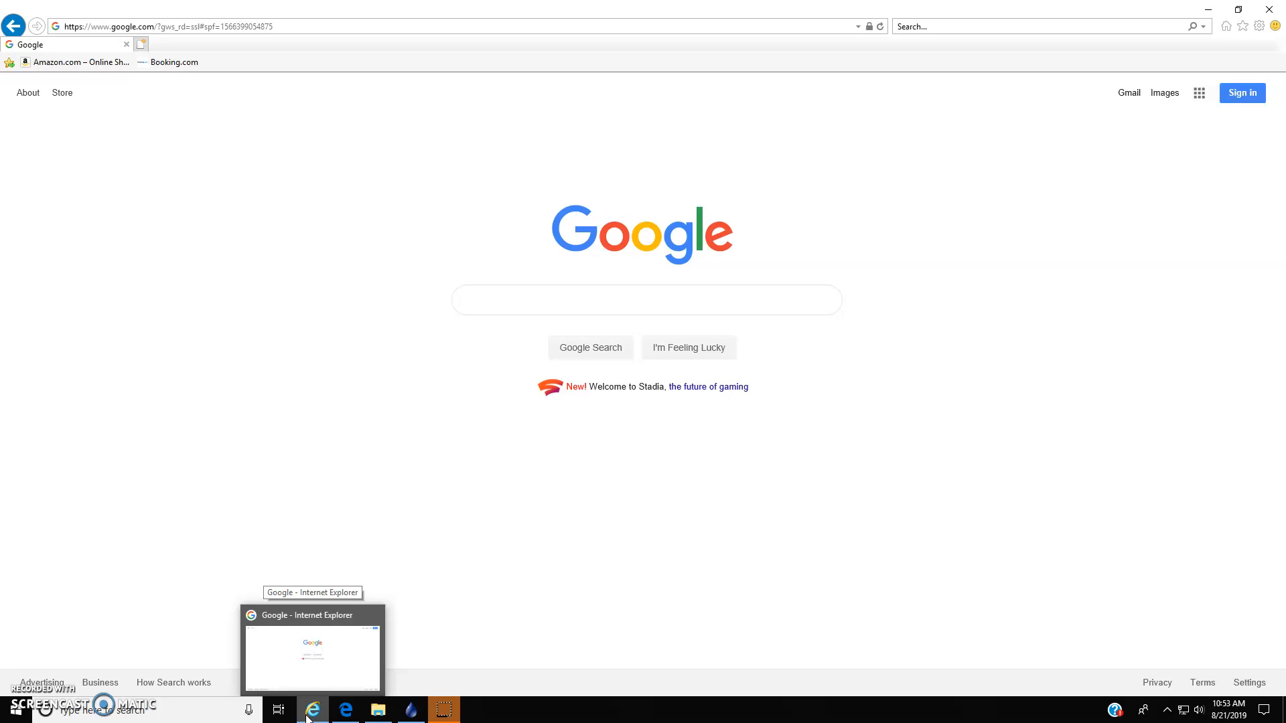
{"action": "left_click", "coordinate": [86, 711]}
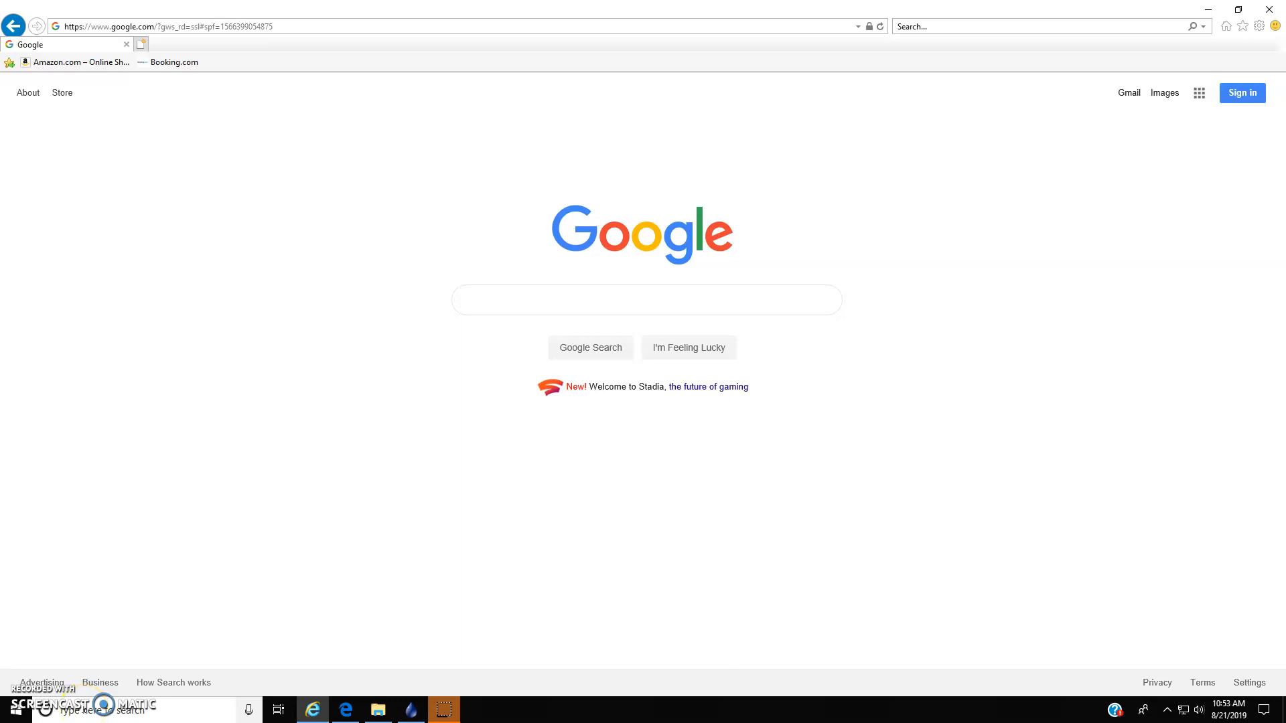
{"action": "type", "text": "internet"}
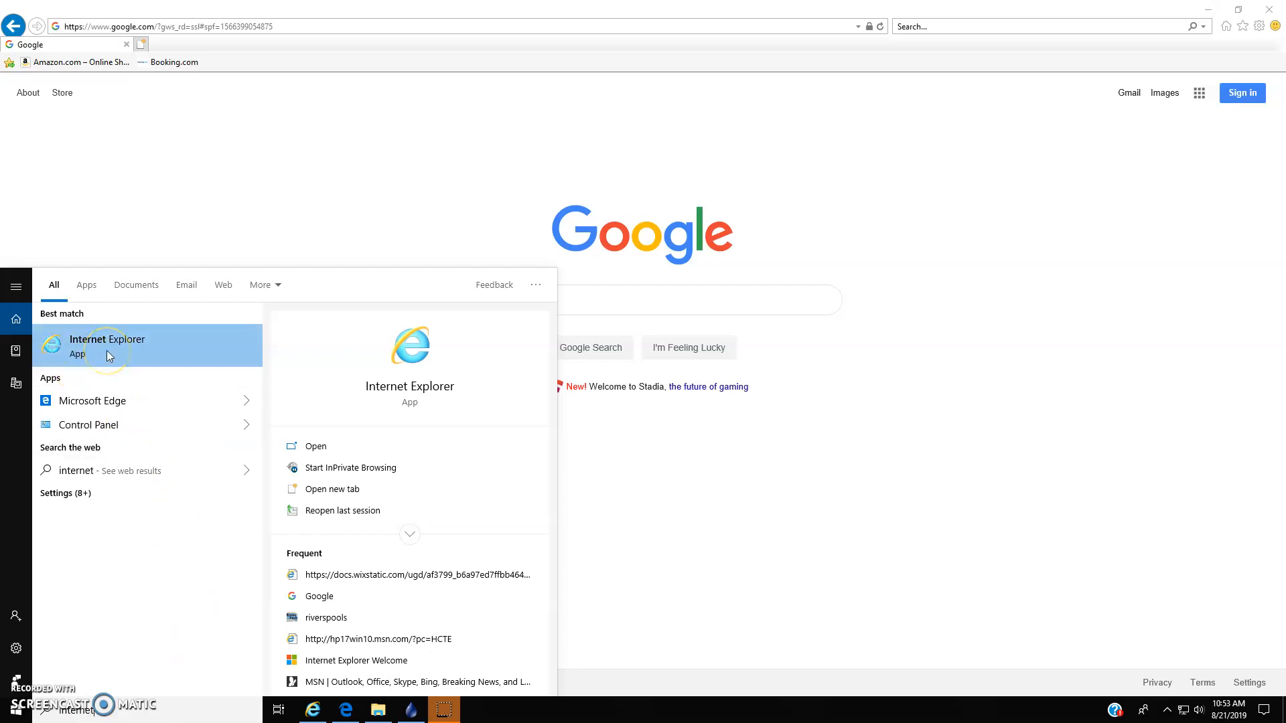
{"action": "left_click", "coordinate": [225, 185]}
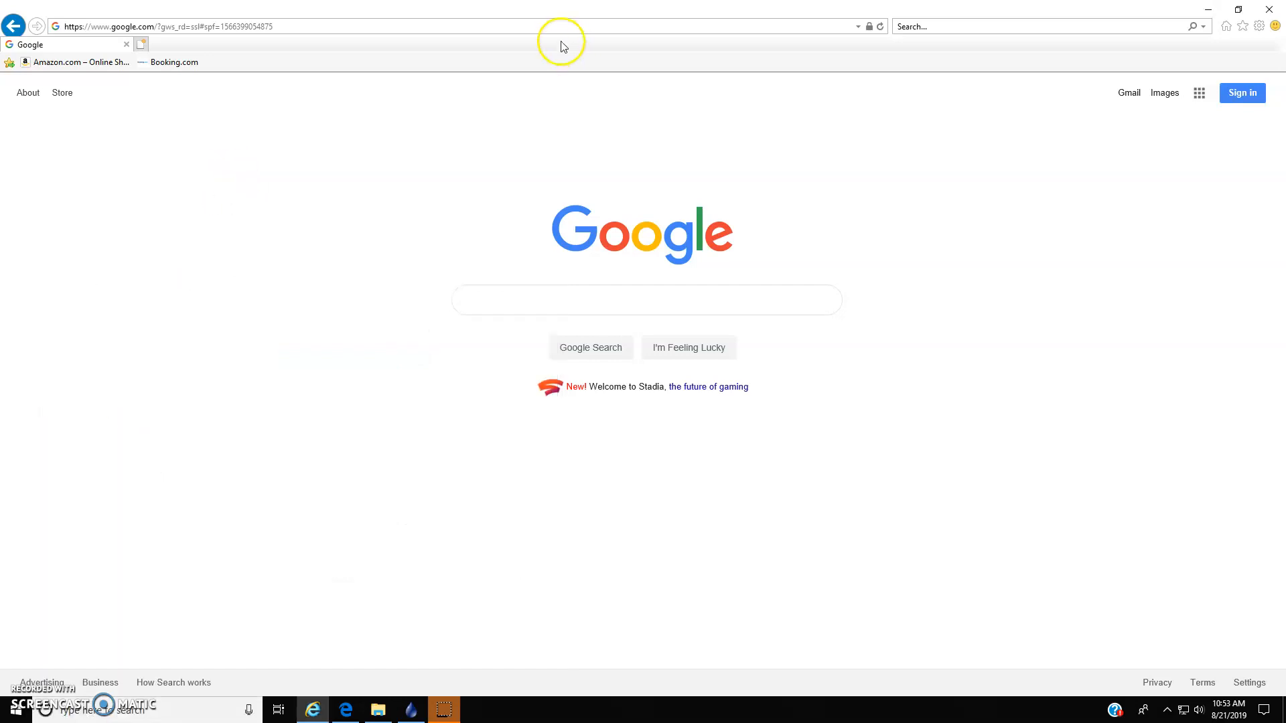
- Go to the riverspools.com website
{"action": "left_click", "coordinate": [376, 29]}
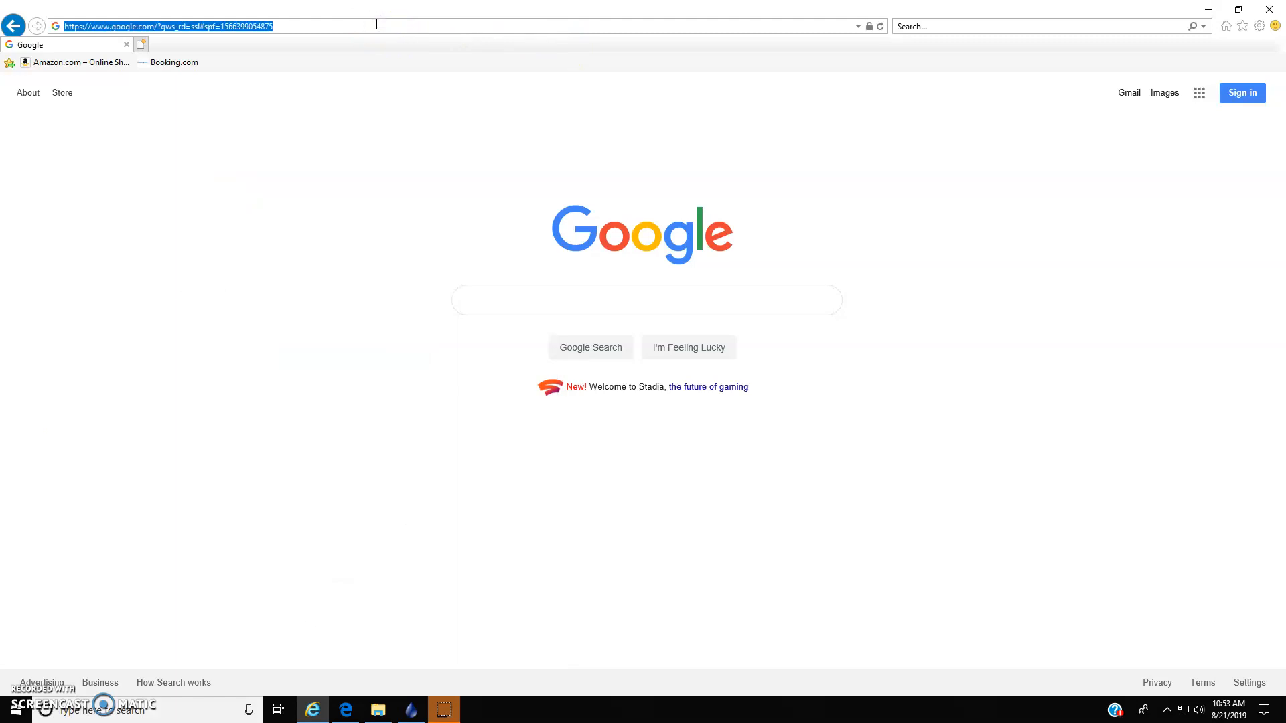
{"action": "key", "text": "BackSpace"}
{"action": "type", "text": "riverspools"}
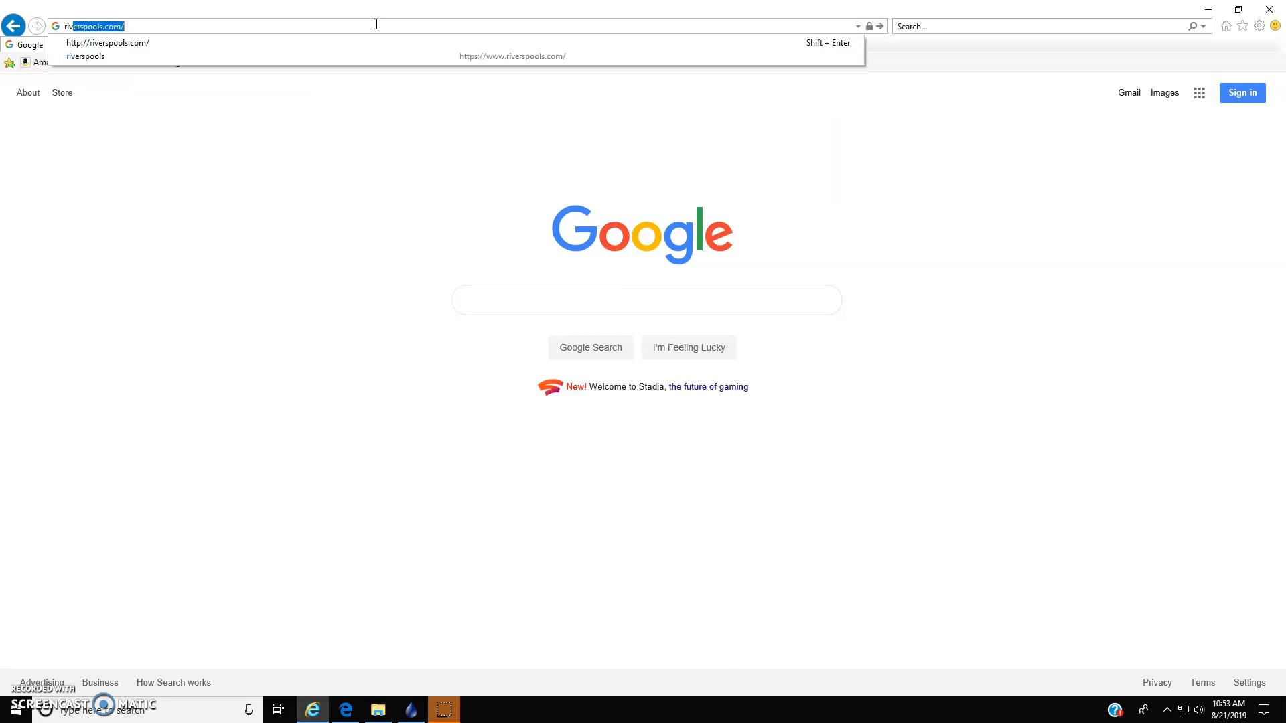
{"action": "type", "text": ".com"}
{"action": "key", "text": "Return"}
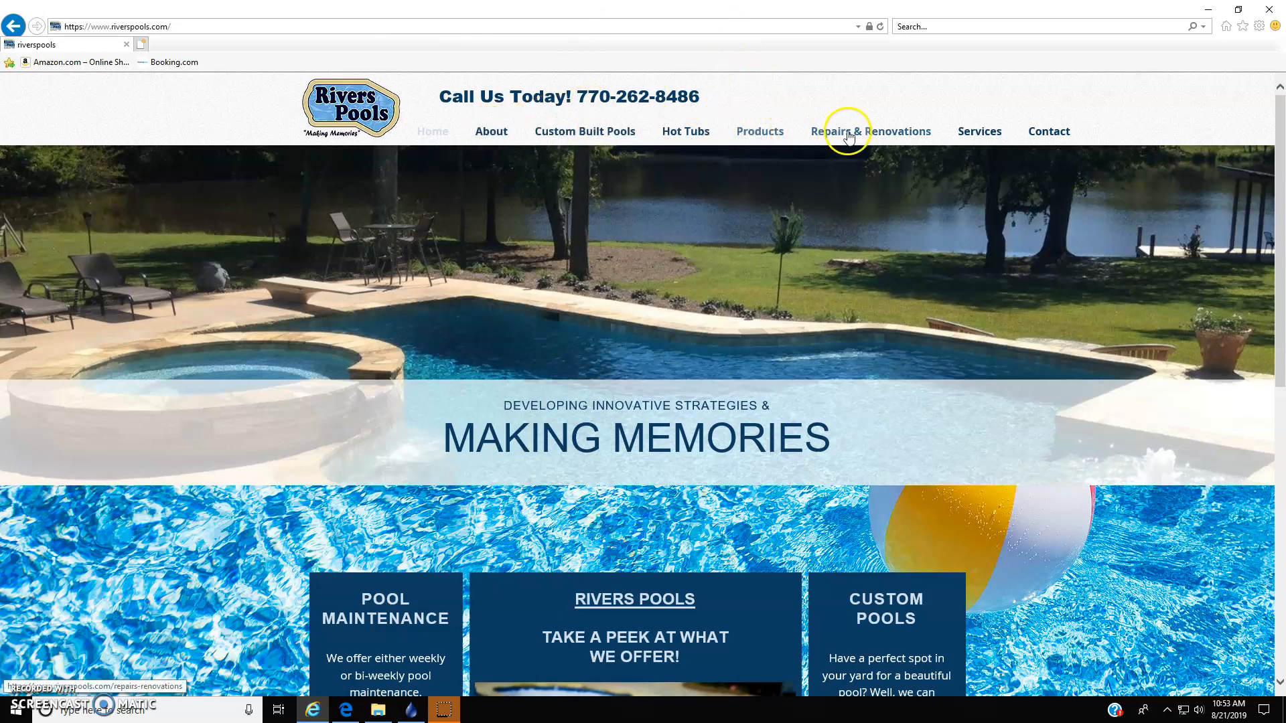
- On the Services page, open the In-Ground Pool Closing Agreement from the Pool Closing section
{"action": "left_click", "coordinate": [984, 133]}
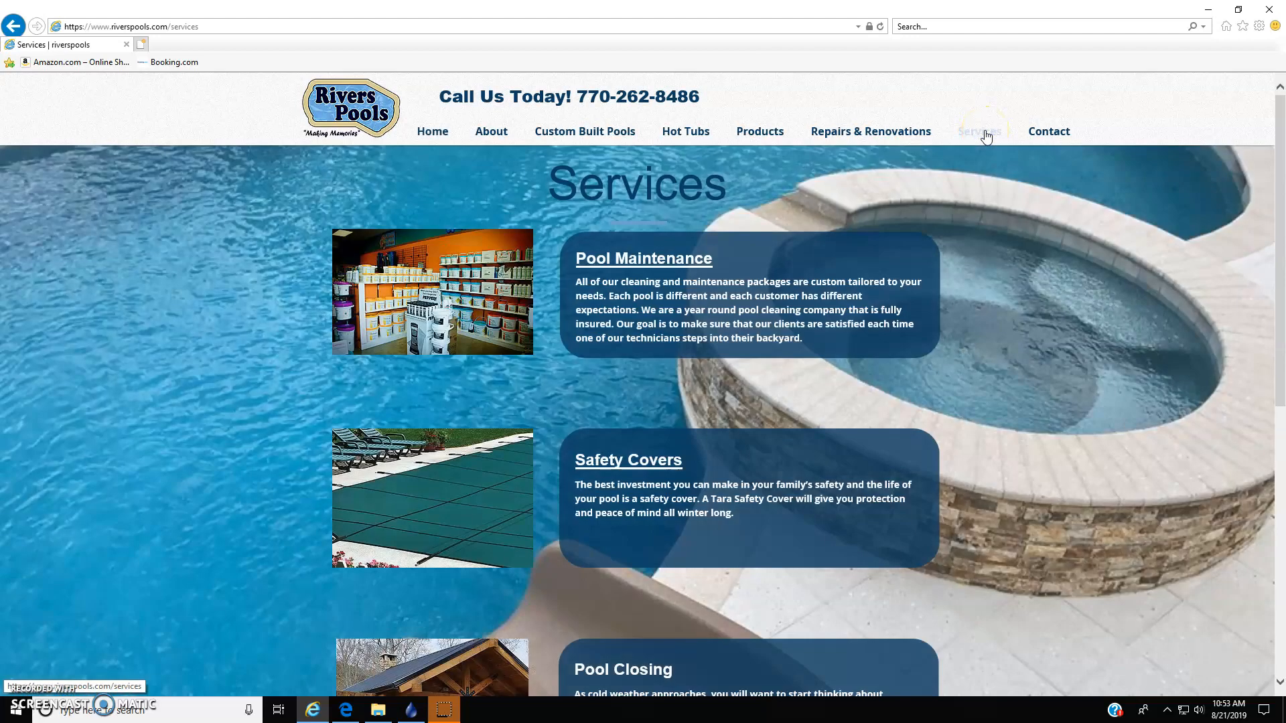
{"action": "left_click", "coordinate": [978, 249]}
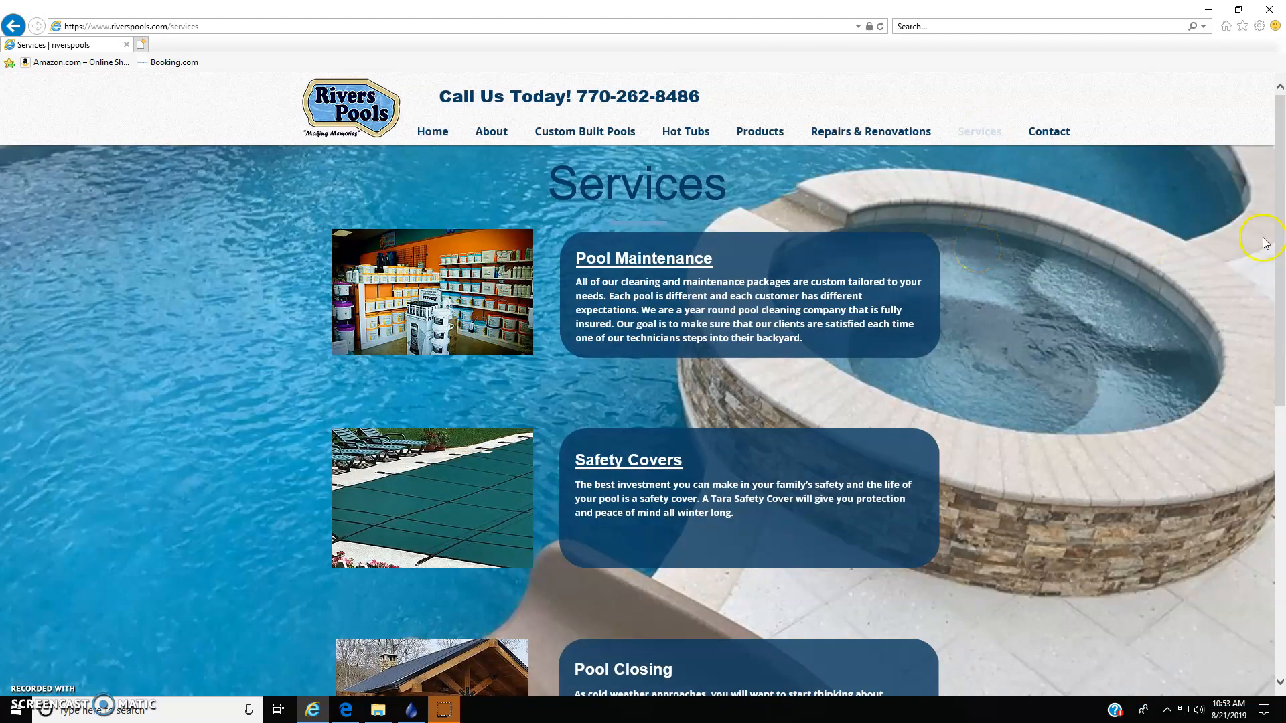
{"action": "left_click_drag", "start_coordinate": [1281, 231], "coordinate": [1282, 464]}
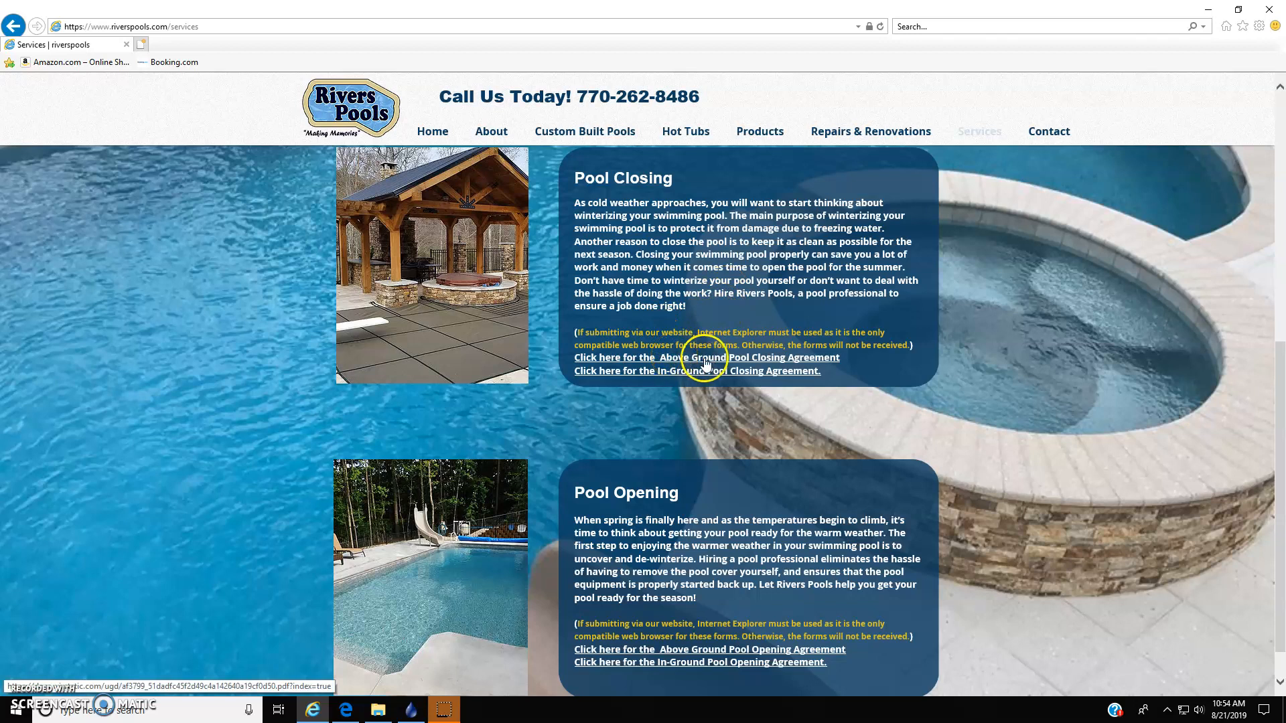
{"action": "left_click", "coordinate": [669, 373]}
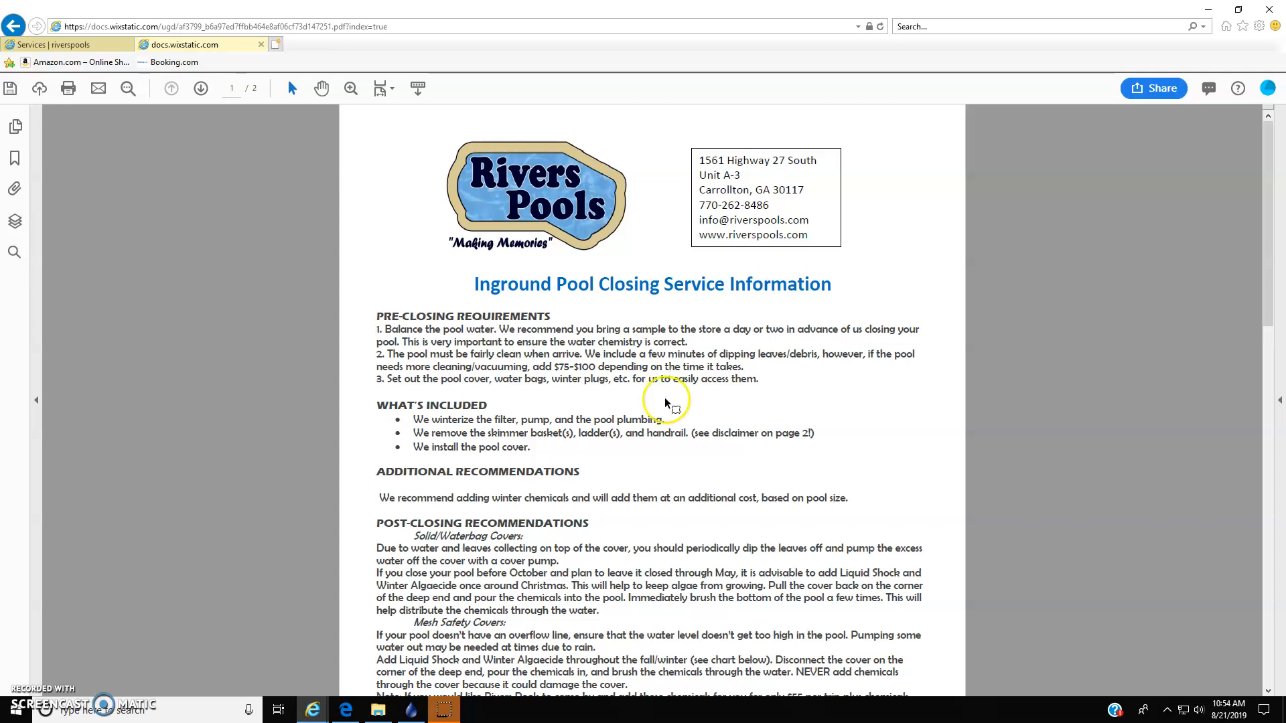
- In the Inground Pool Closing Service Agreement on page 2, set Pool to Fiberglass and Cover to Mesh Safety
{"action": "left_click_drag", "start_coordinate": [1270, 178], "coordinate": [1280, 502]}
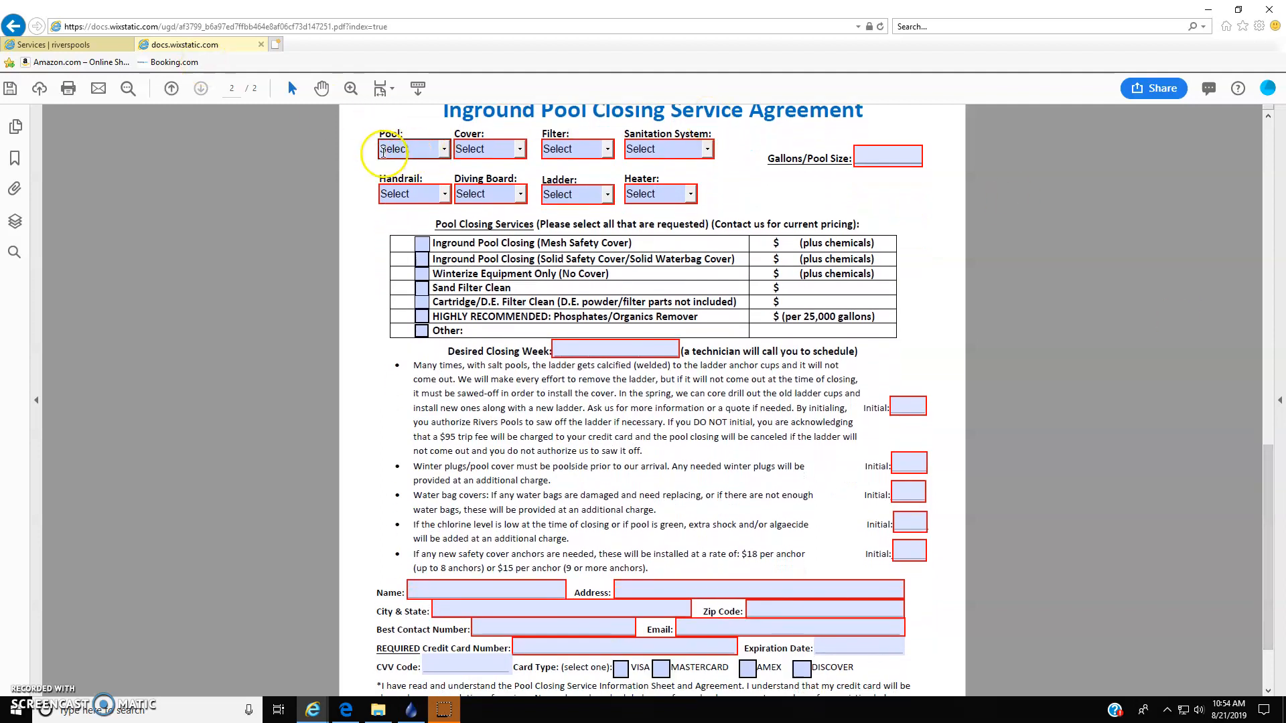
{"action": "left_click", "coordinate": [442, 151]}
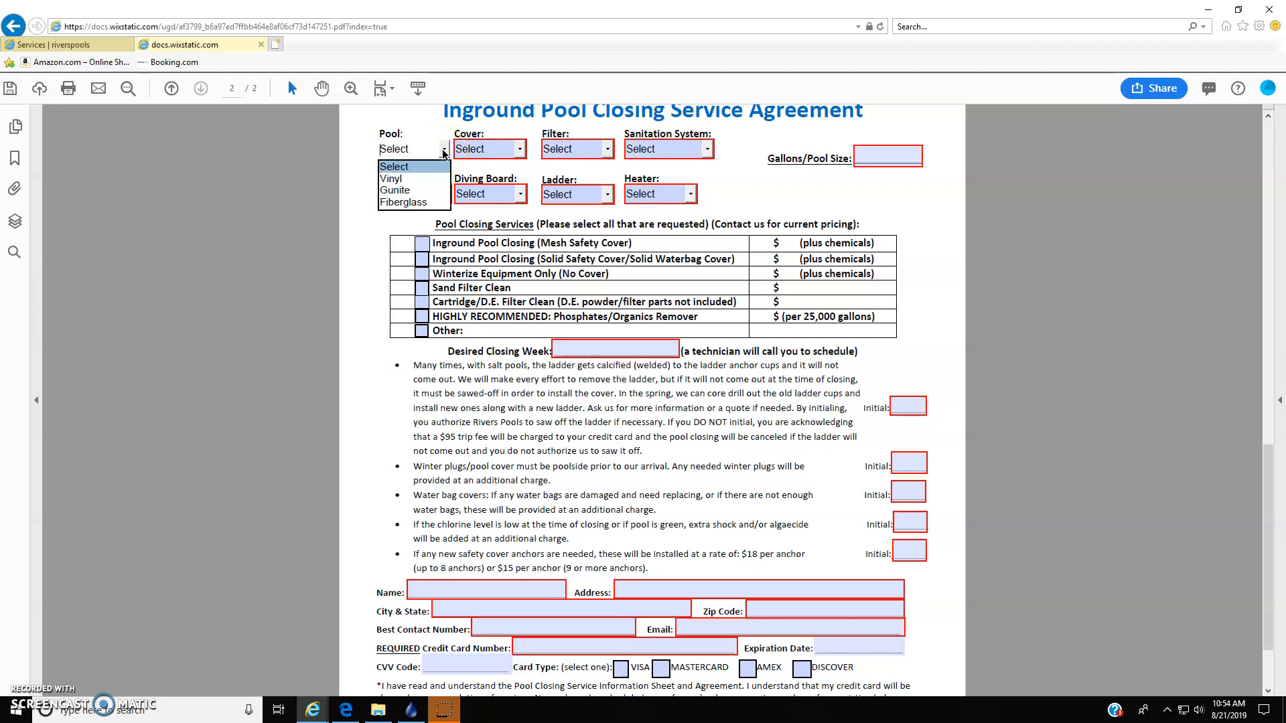
{"action": "left_click", "coordinate": [429, 205]}
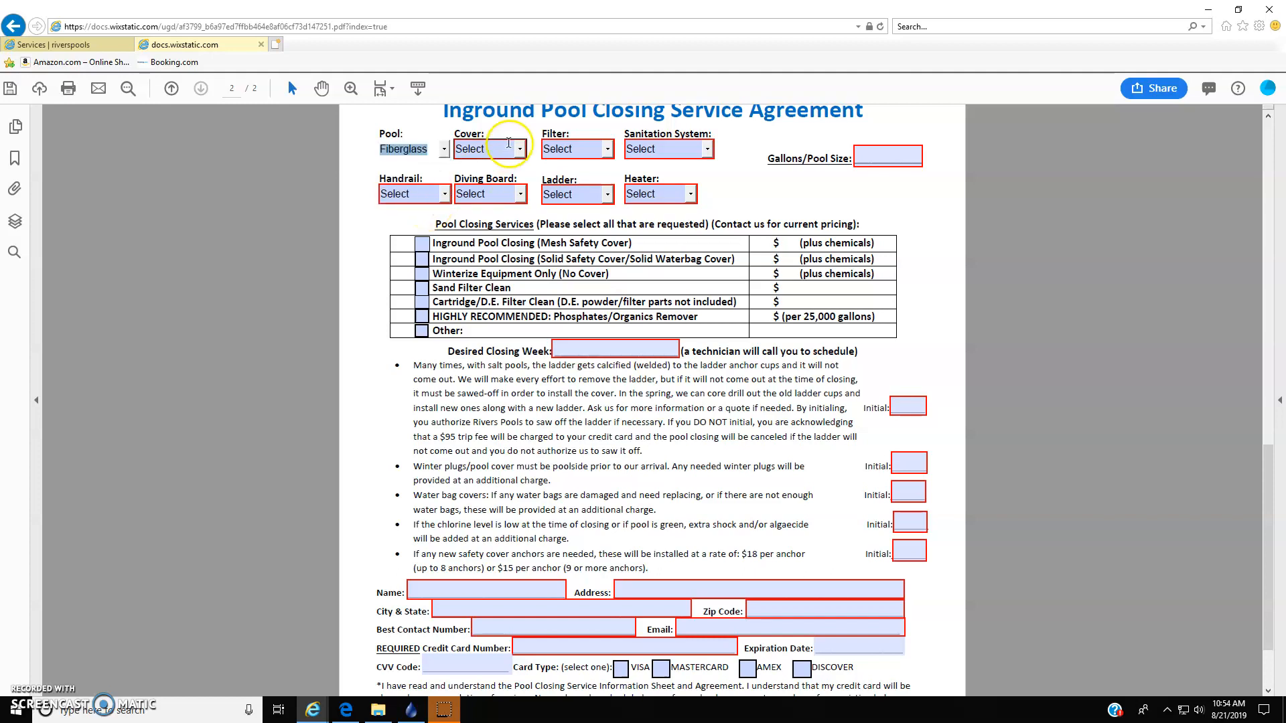
{"action": "left_click", "coordinate": [519, 148]}
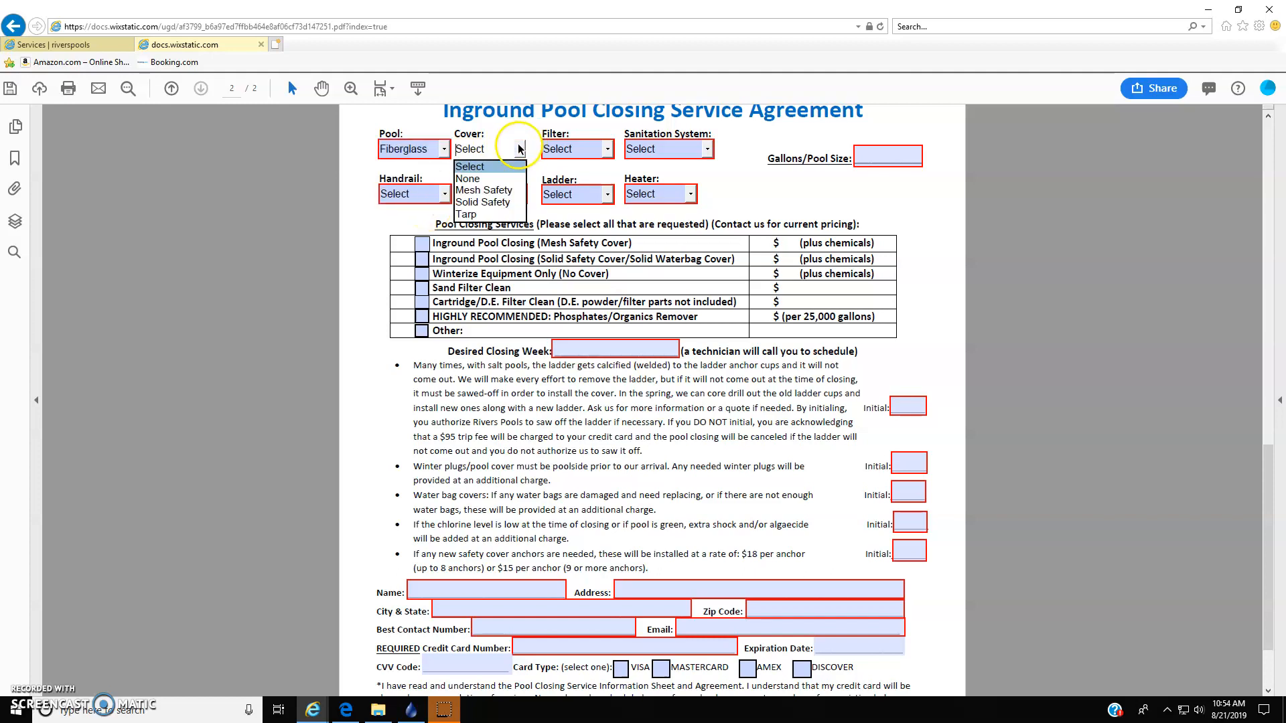
{"action": "left_click", "coordinate": [514, 191]}
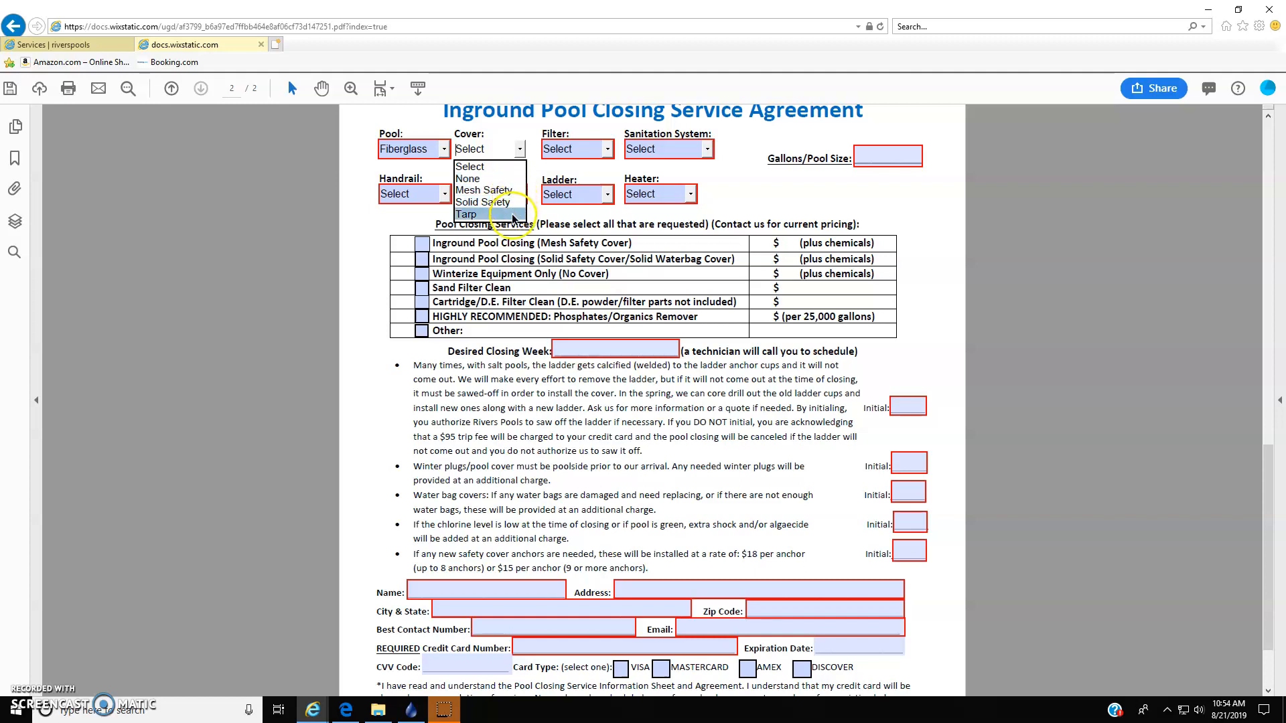
{"action": "left_click", "coordinate": [496, 190]}
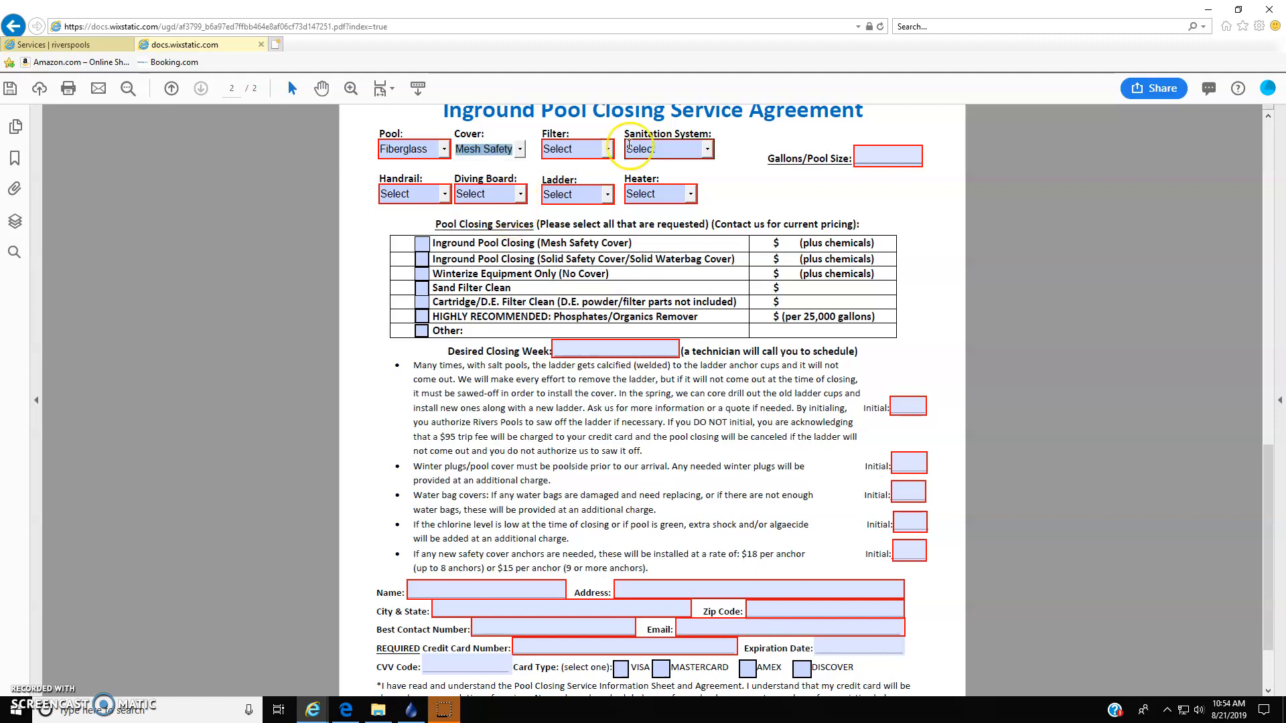
- Set the Filter to Sand and the Sanitation System to Chlorine
{"action": "left_click", "coordinate": [592, 149]}
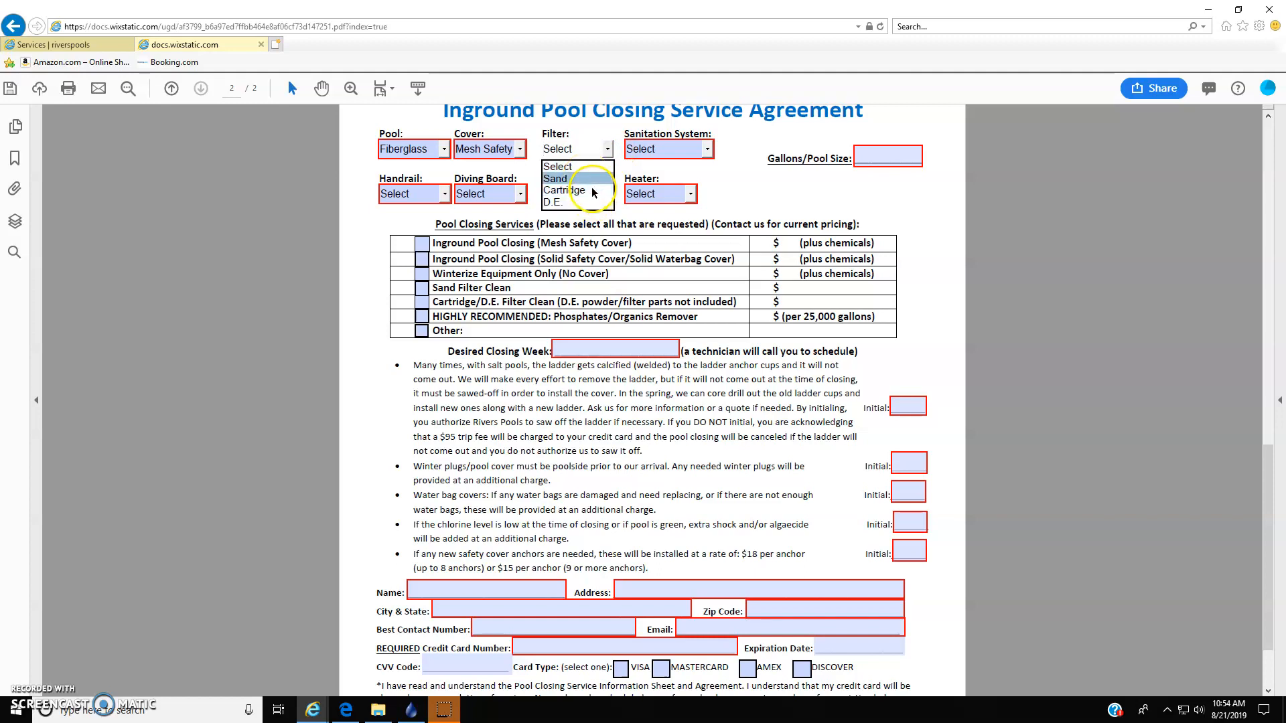
{"action": "left_click", "coordinate": [589, 179]}
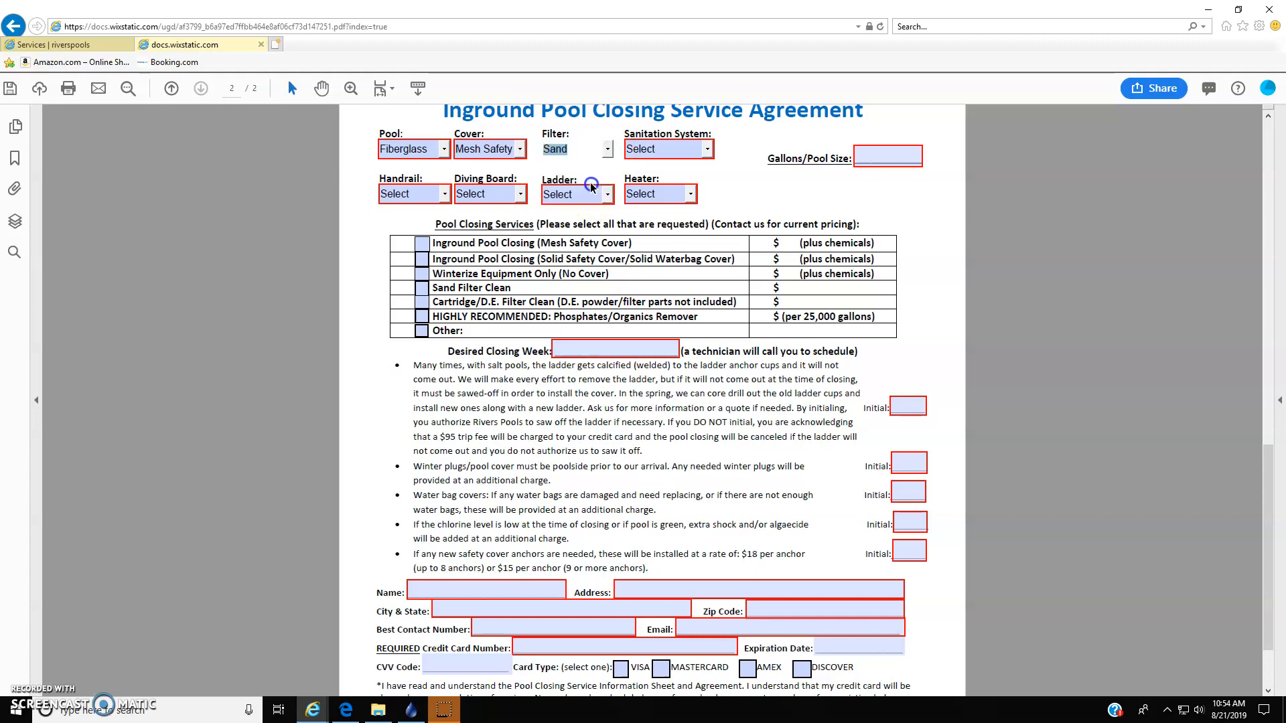
{"action": "left_click", "coordinate": [707, 148]}
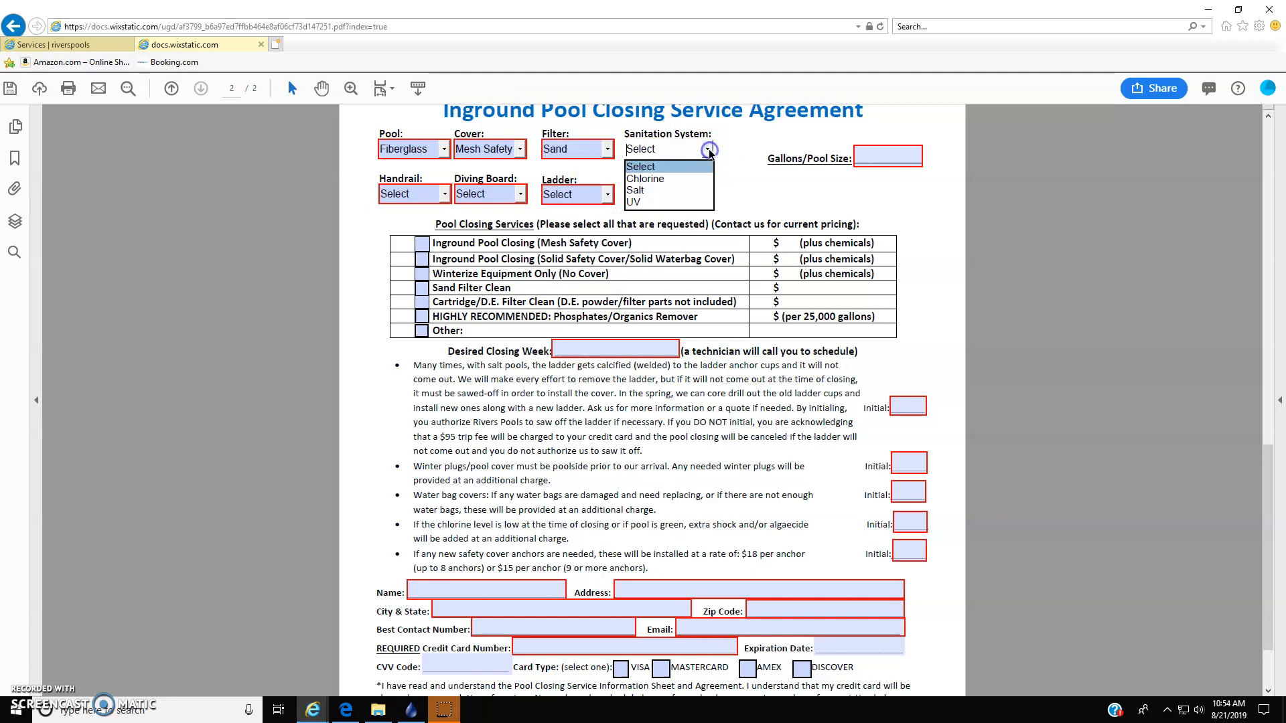
{"action": "left_click", "coordinate": [681, 180]}
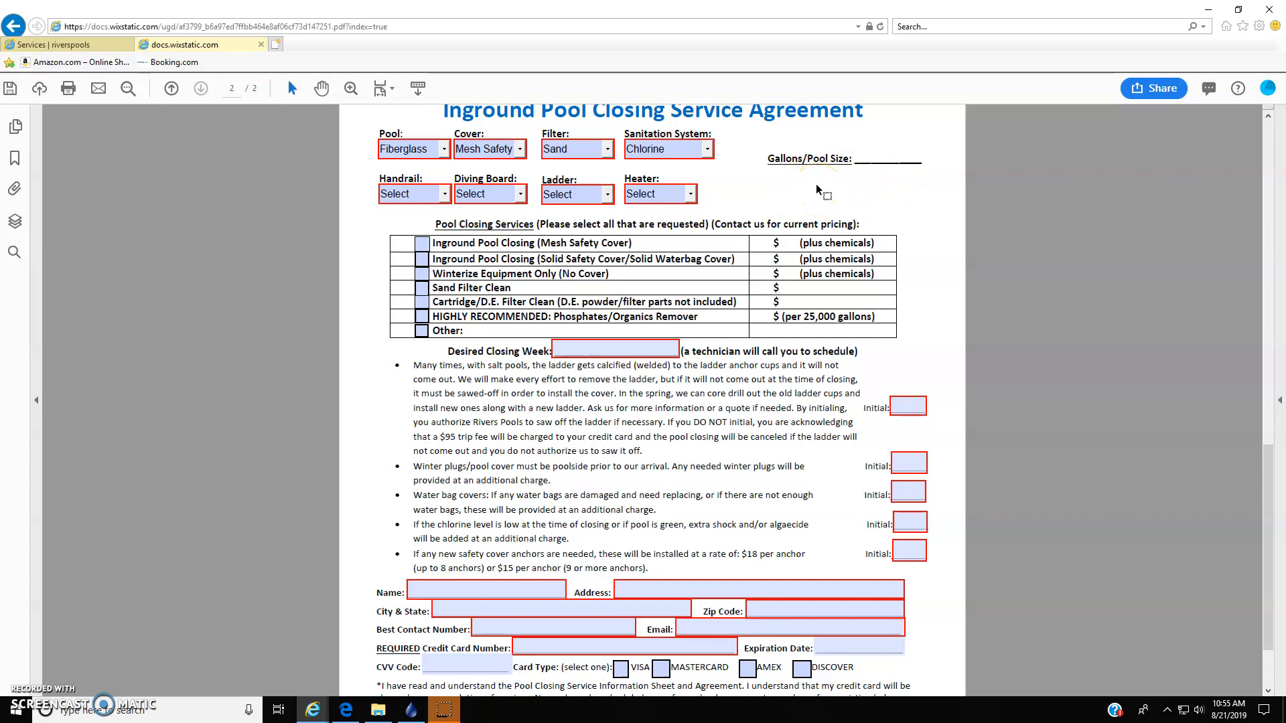
- Fill in the Gallons/Pool Size field with 18 x 36
{"action": "type", "text": "18 x 36"}
- Set Handrail, Diving Board and Ladder to Yes, and Heater to None
{"action": "left_click", "coordinate": [382, 199]}
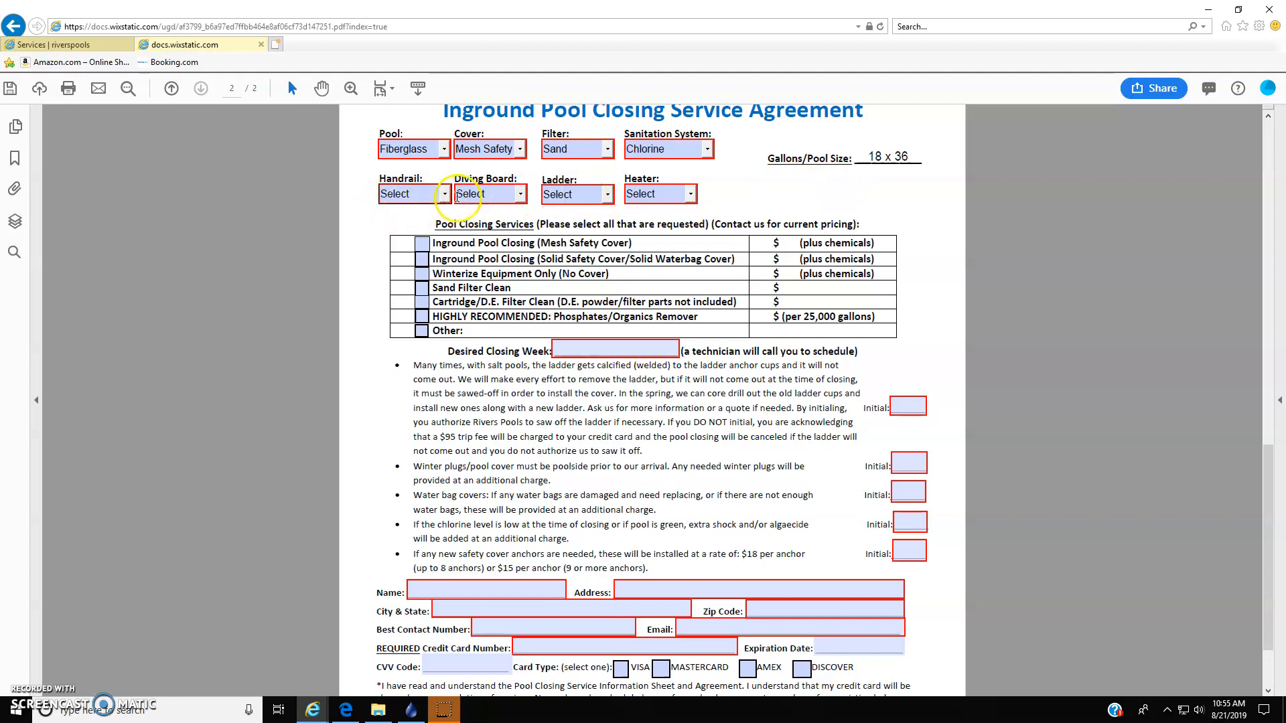
{"action": "left_click", "coordinate": [445, 199]}
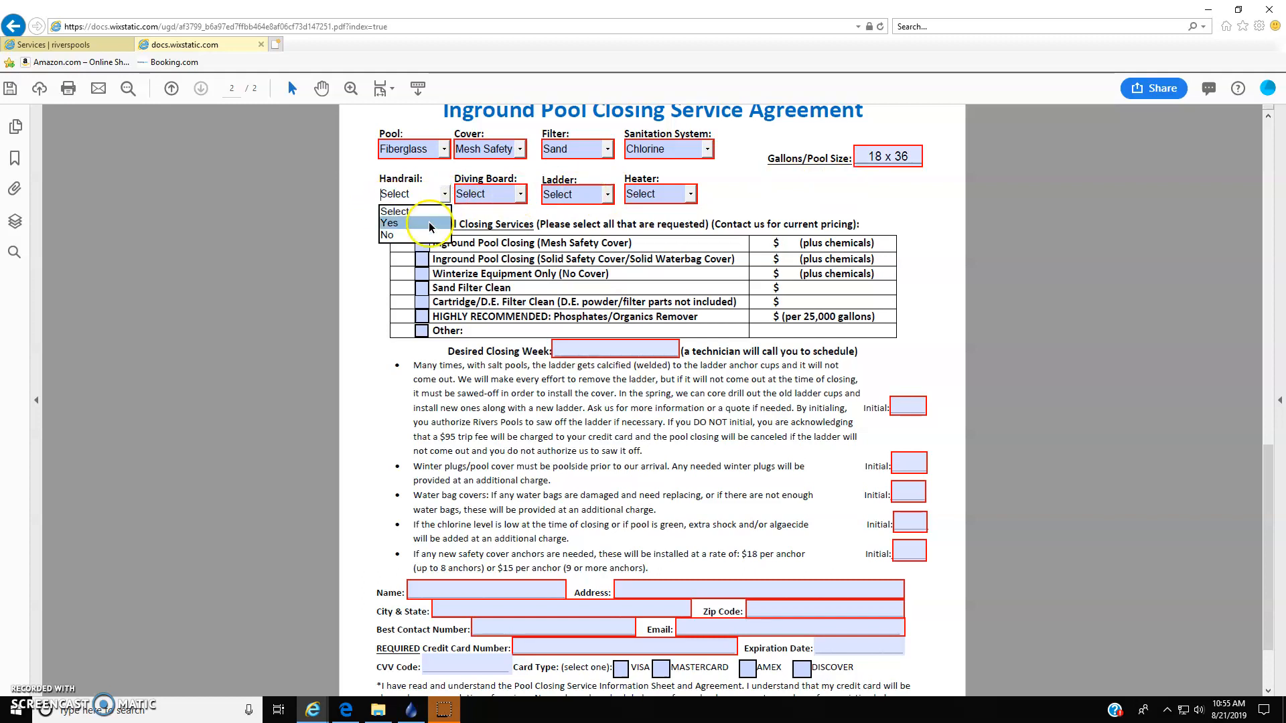
{"action": "left_click", "coordinate": [430, 223]}
{"action": "left_click", "coordinate": [520, 194]}
{"action": "left_click", "coordinate": [469, 223]}
{"action": "left_click", "coordinate": [606, 194]}
{"action": "left_click", "coordinate": [583, 223]}
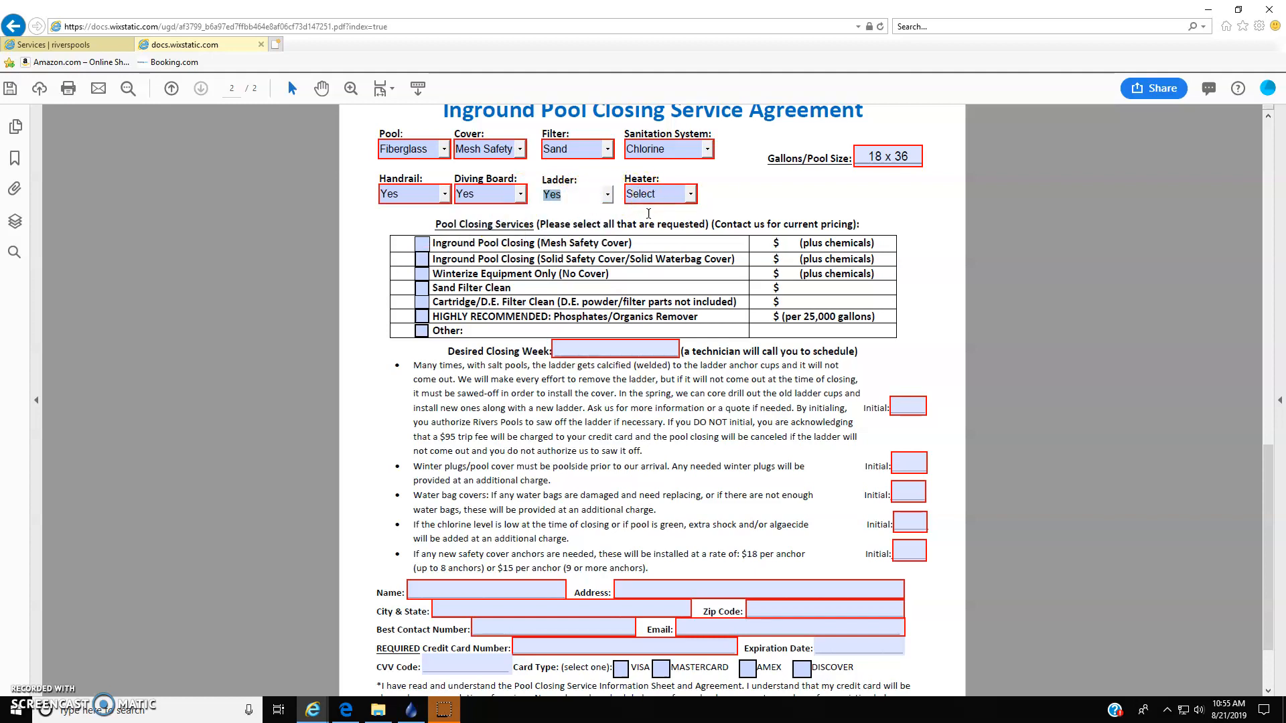
{"action": "left_click", "coordinate": [689, 196]}
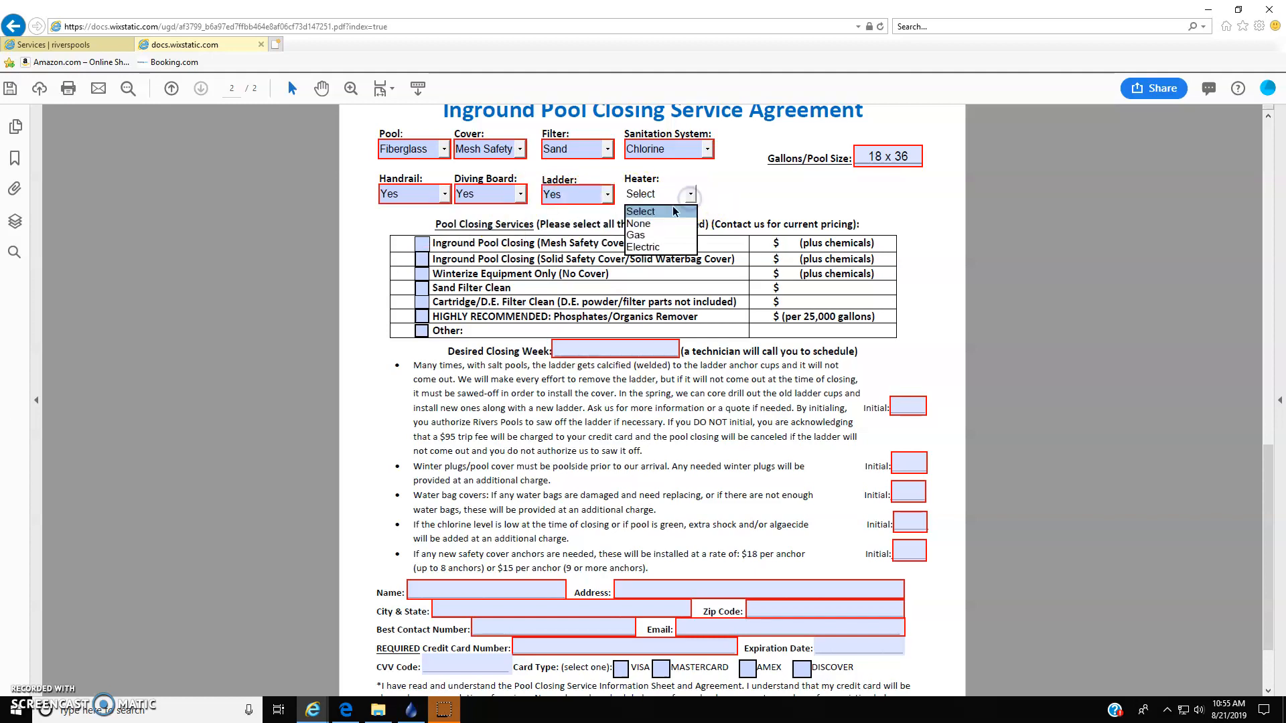
{"action": "left_click", "coordinate": [640, 223]}
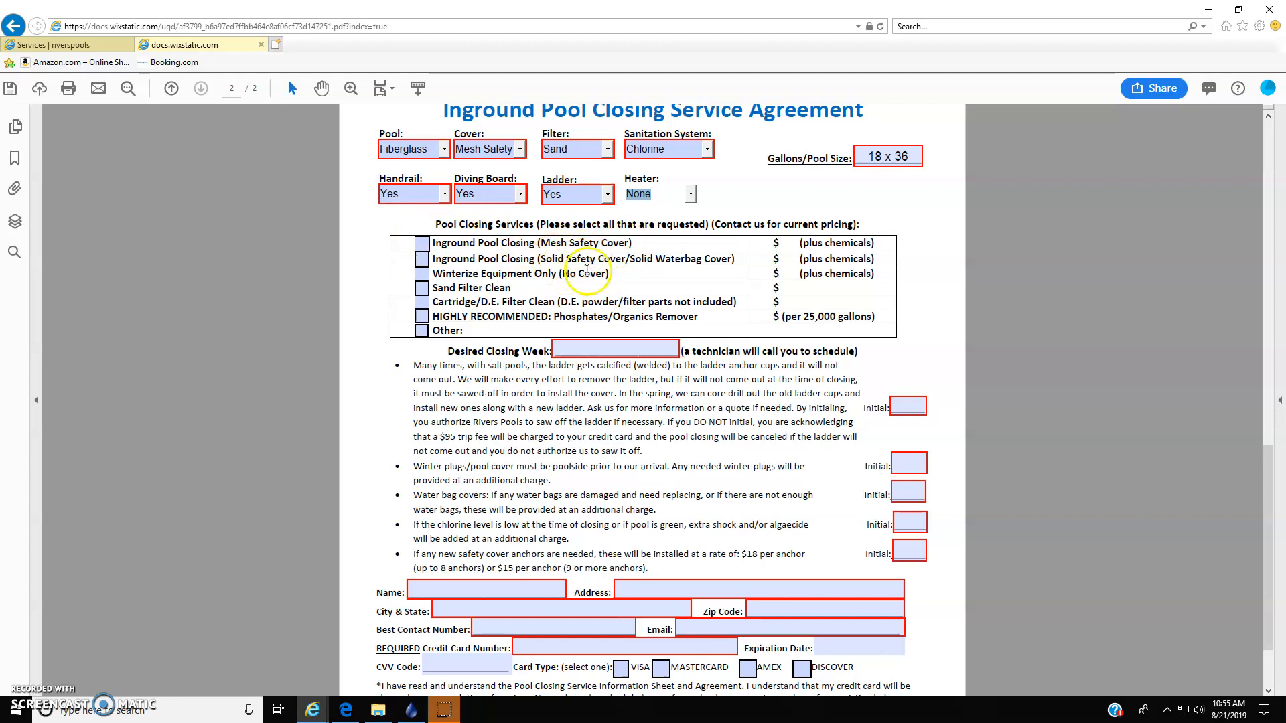
- Request the closing services Inground Pool Closing (Mesh Safety Cover), Sand Filter Clean and Phosphates/Organics Remover
{"action": "left_click", "coordinate": [422, 245]}
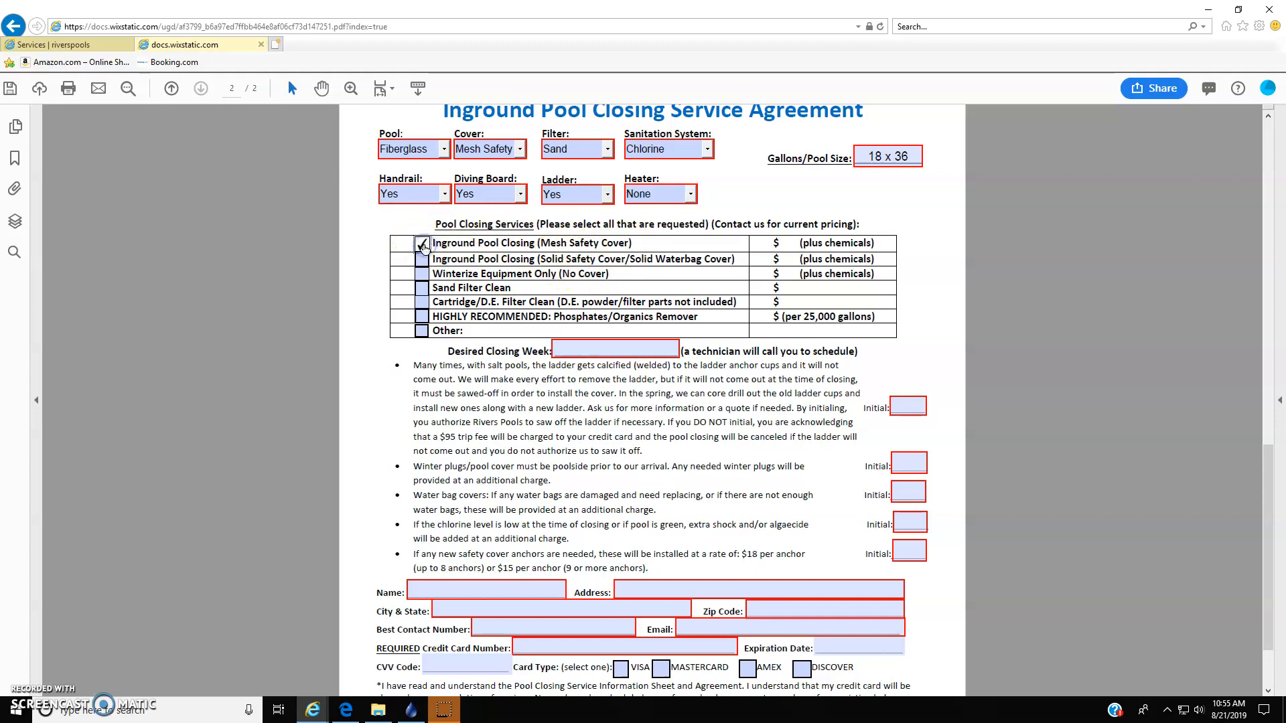
{"action": "left_click", "coordinate": [422, 291]}
{"action": "left_click", "coordinate": [421, 318]}
- Enter Oct 14 as the Desired Closing Week
{"action": "left_click", "coordinate": [594, 351]}
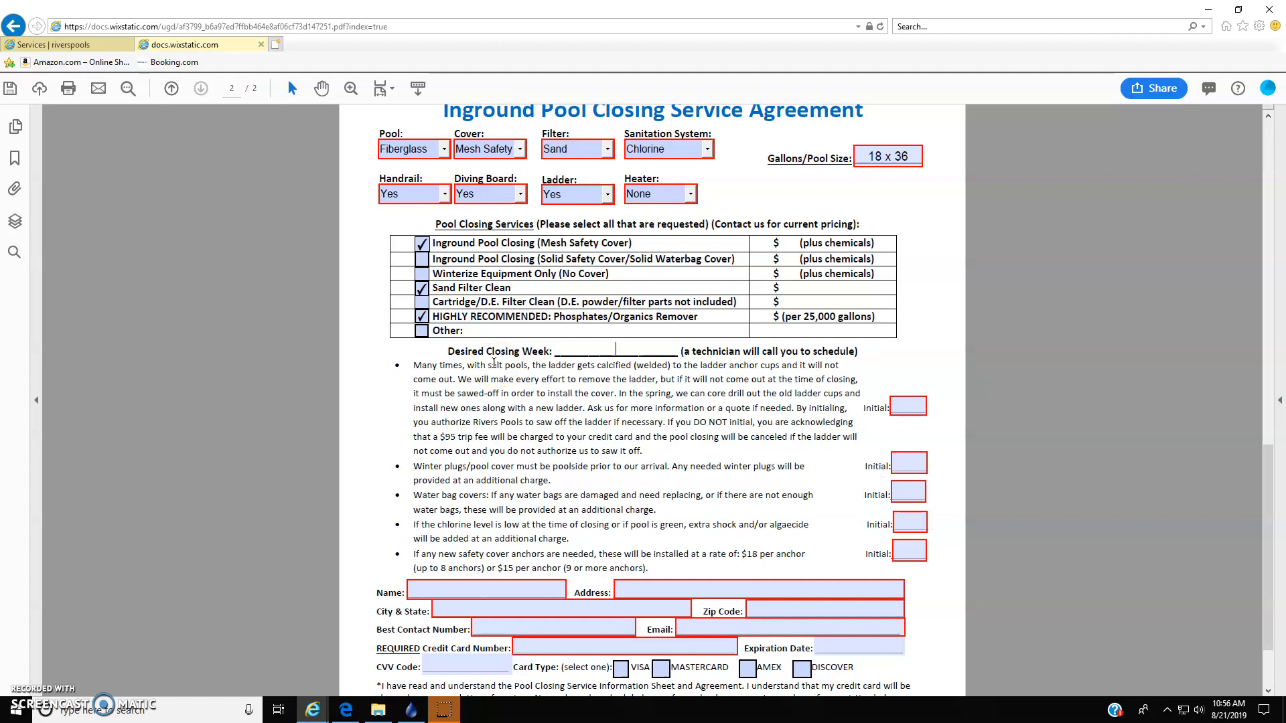
{"action": "type", "text": "Oct 14"}
{"action": "left_click", "coordinate": [598, 383]}
- Initial all five agreement clauses with RP, from the ladder removal clause through the safety cover anchors clause
{"action": "left_click", "coordinate": [905, 407]}
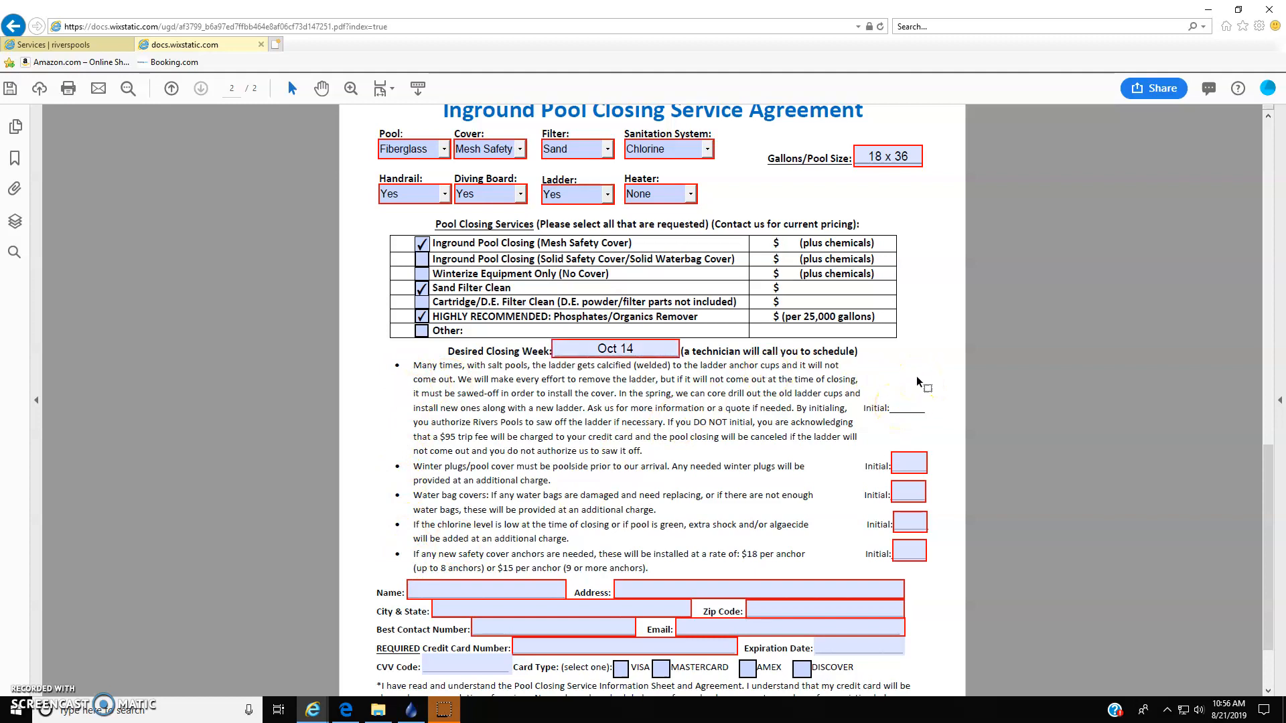
{"action": "type", "text": "RP"}
{"action": "key", "text": "Tab"}
{"action": "type", "text": "Rp"}
{"action": "key", "text": "Tab"}
{"action": "type", "text": "RP"}
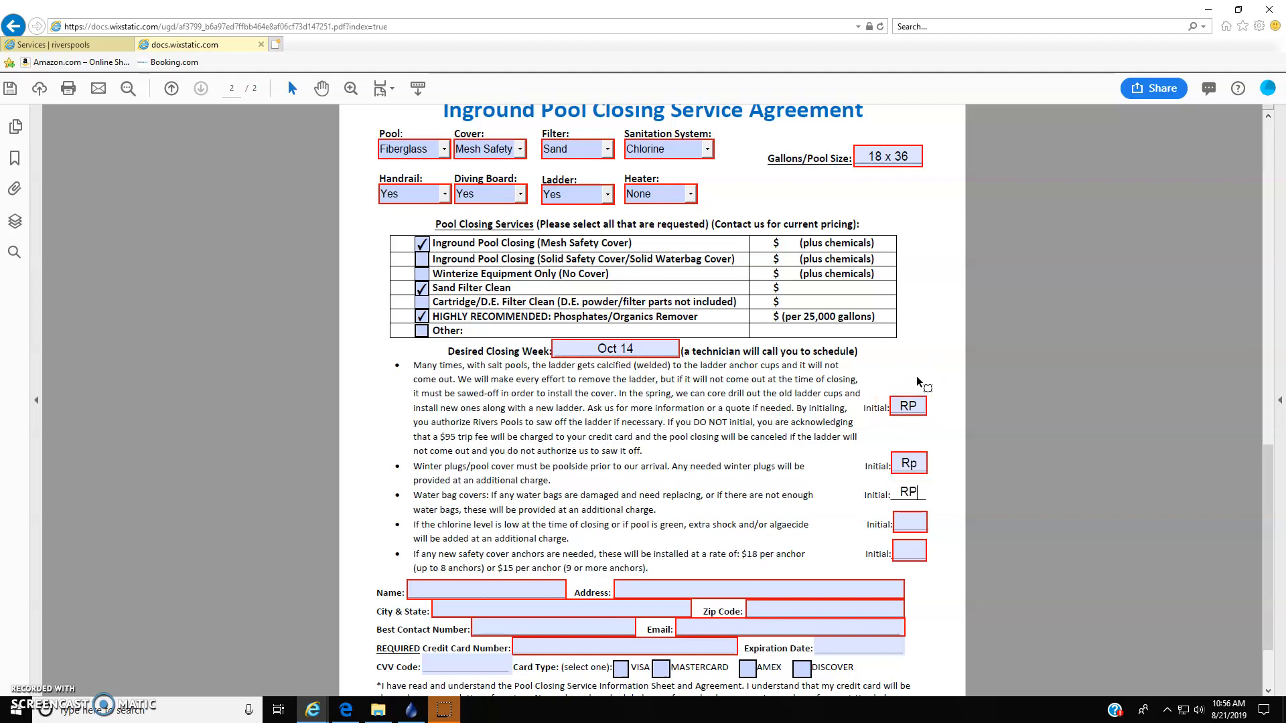
{"action": "key", "text": "Tab"}
{"action": "type", "text": "RP"}
{"action": "key", "text": "Tab"}
{"action": "type", "text": "RP"}
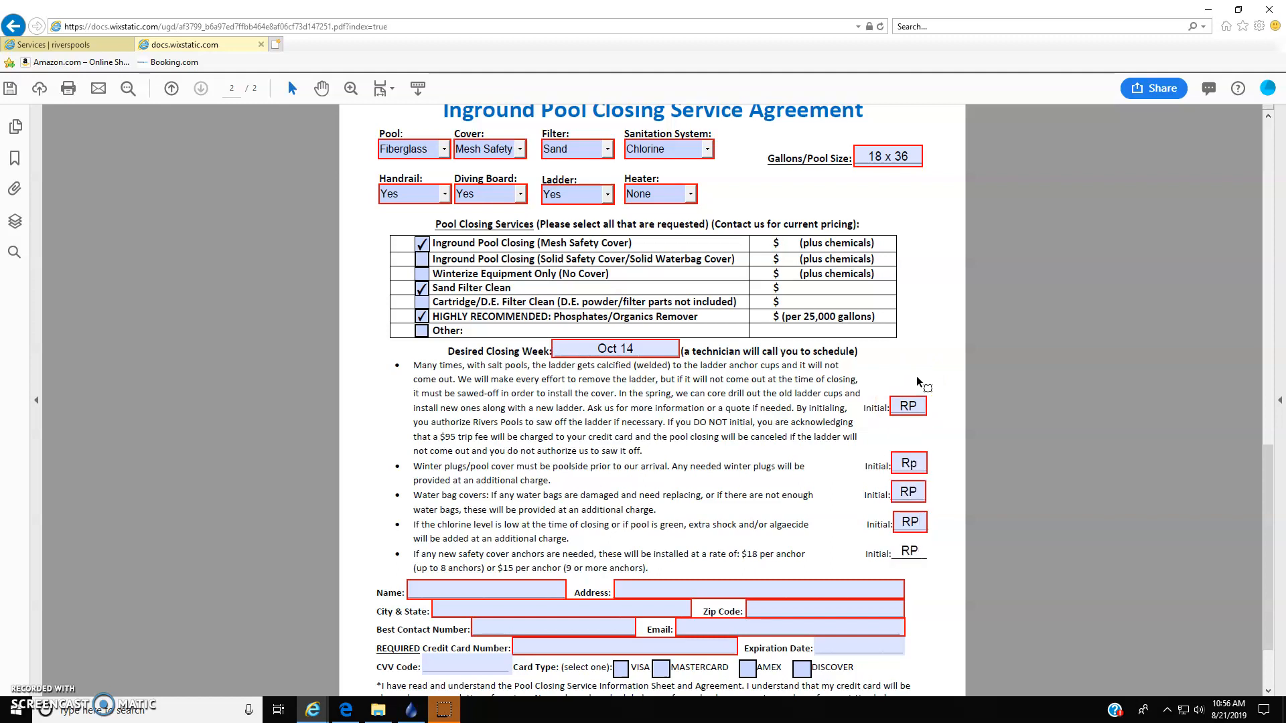
- Enter Rivers Pools as the Name and fill in the customer's street address
{"action": "scroll", "coordinate": [916, 375], "scroll_direction": "down", "scroll_amount": 3}
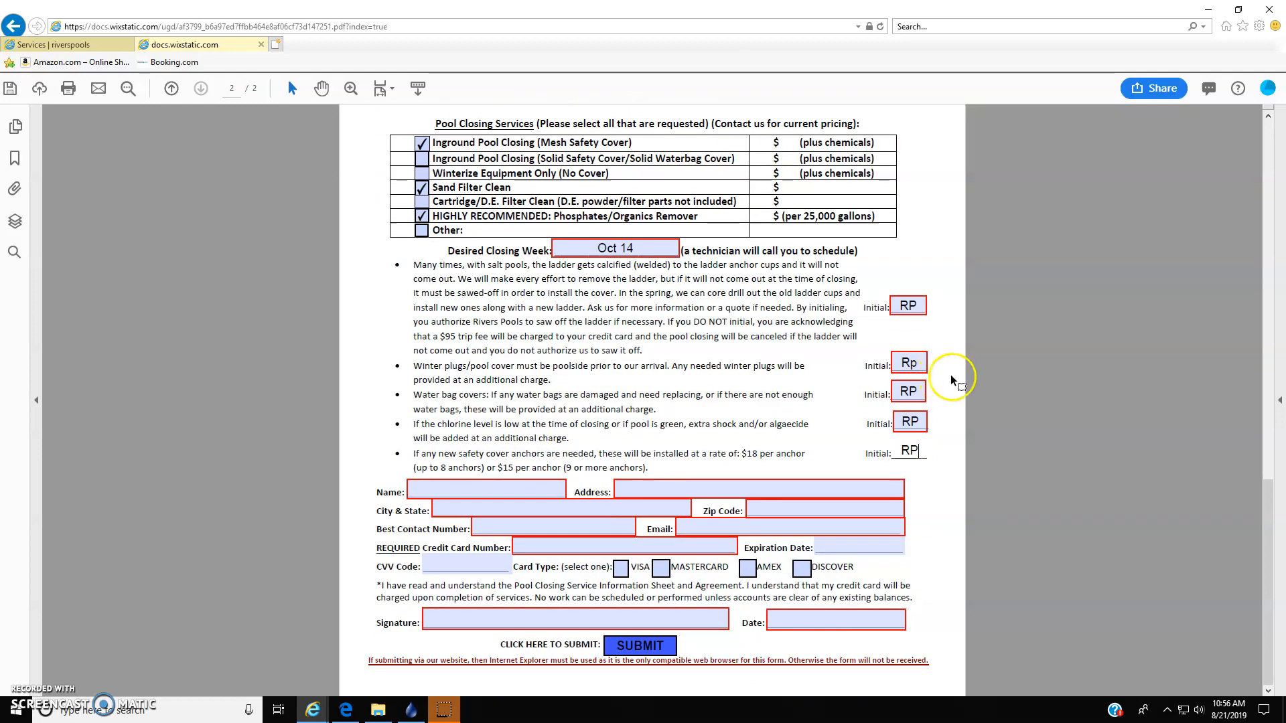
{"action": "key", "text": "Tab"}
{"action": "type", "text": "R"}
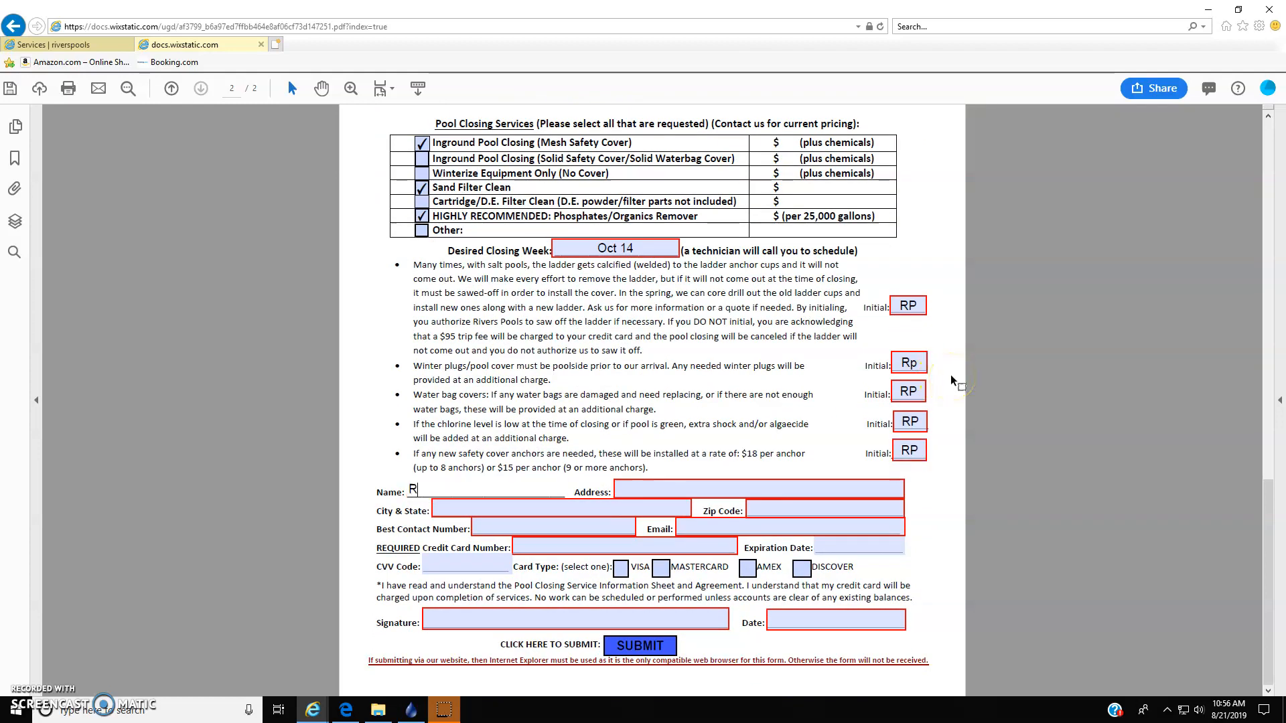
{"action": "type", "text": "ivers Pools"}
{"action": "key", "text": "Tab"}
{"action": "type", "text": "183"}
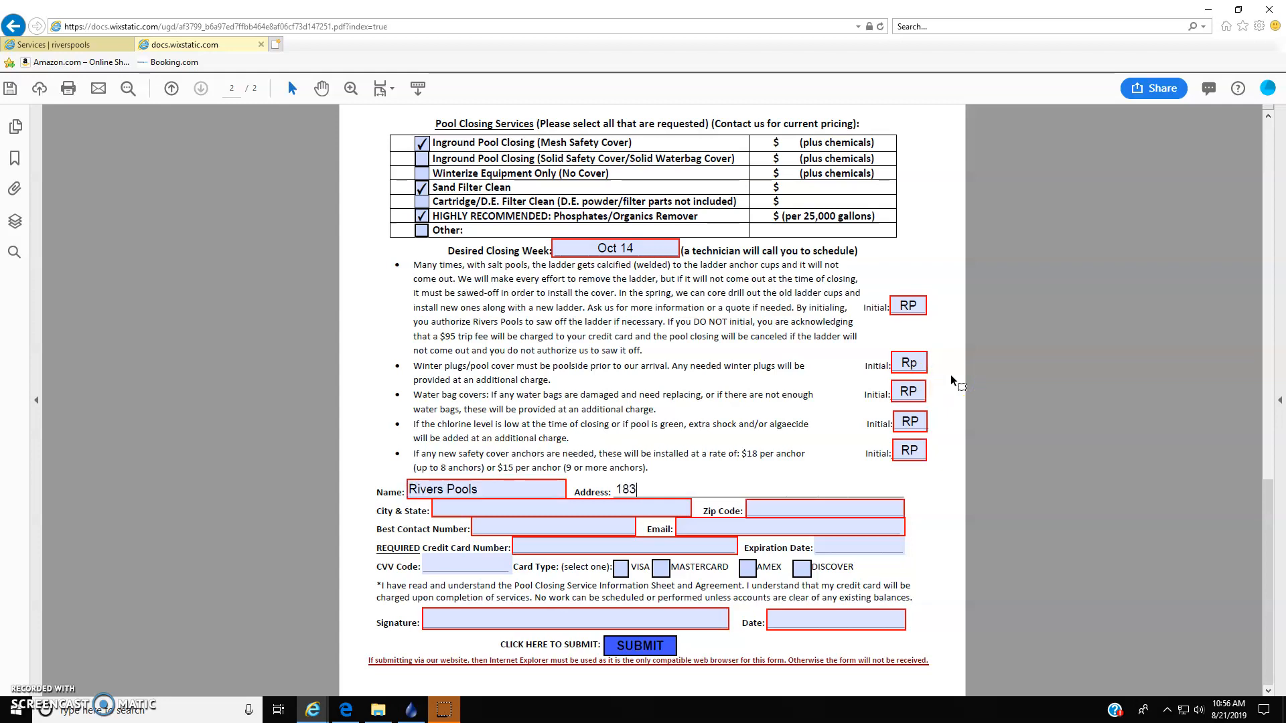
{"action": "type", "text": "7 Hwy 27 s"}
{"action": "key", "text": "BackSpace"}
{"action": "type", "text": "S"}
- Fill in the customer's City & State and Zip Code
{"action": "key", "text": "Tab"}
{"action": "type", "text": "Carrollton, GA"}
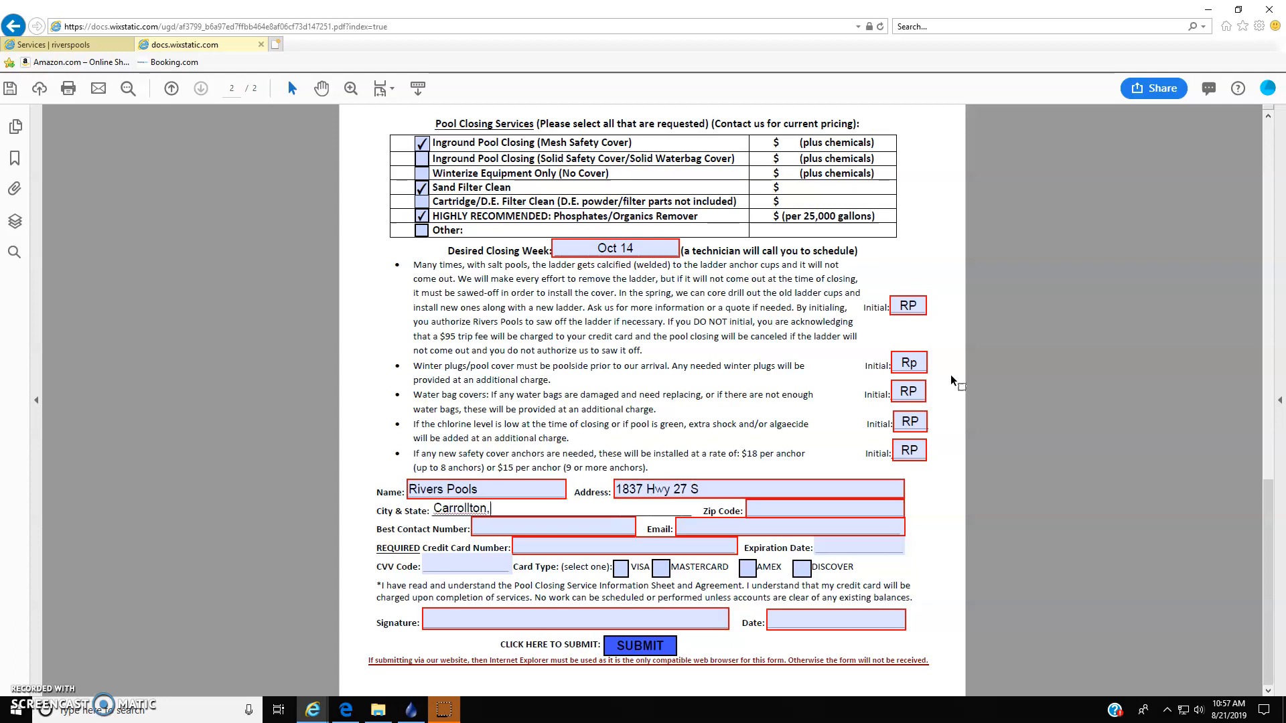
{"action": "key", "text": "Tab"}
{"action": "type", "text": "30117"}
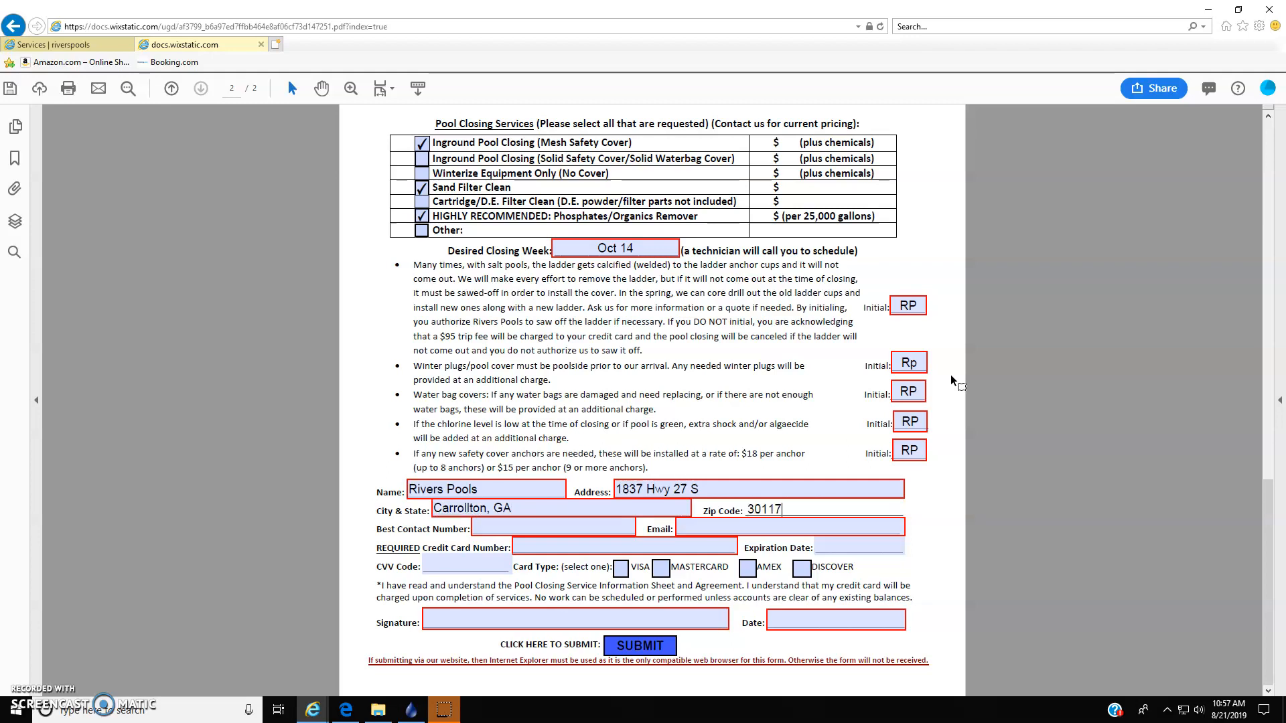
- Fill in the Best Contact Number and the contact's Email
{"action": "key", "text": "Tab"}
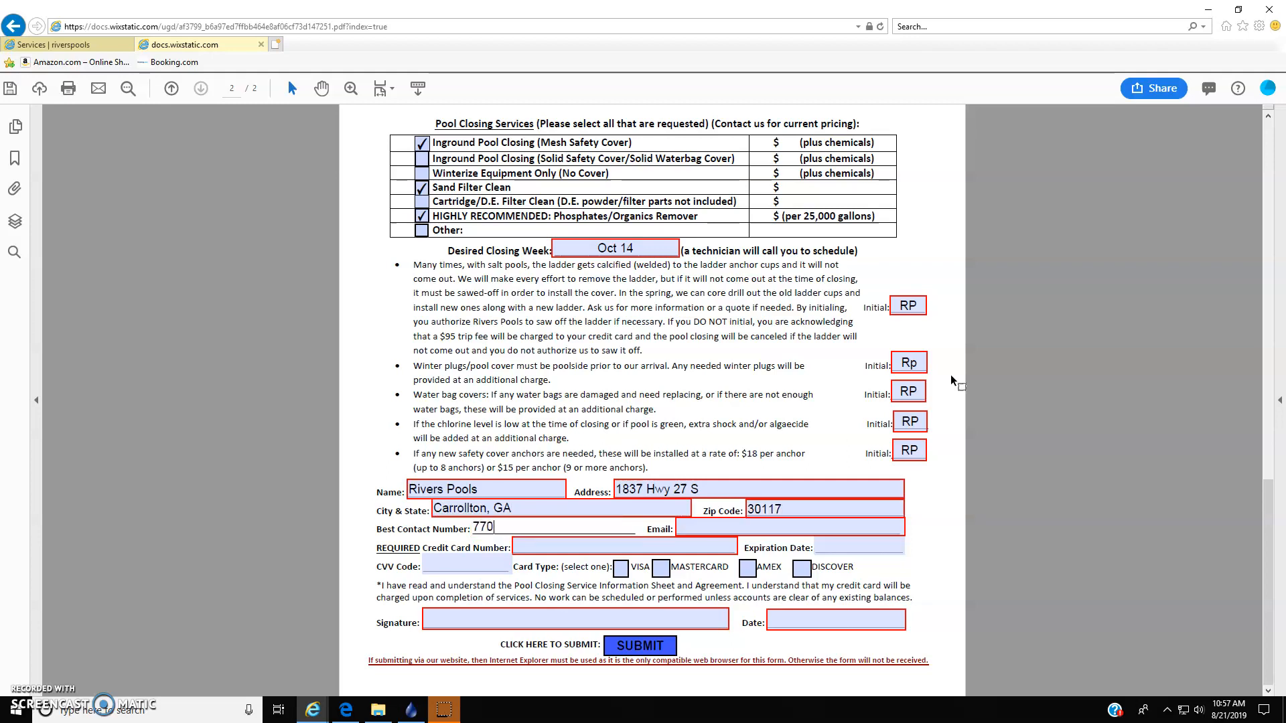
{"action": "key", "text": "Tab"}
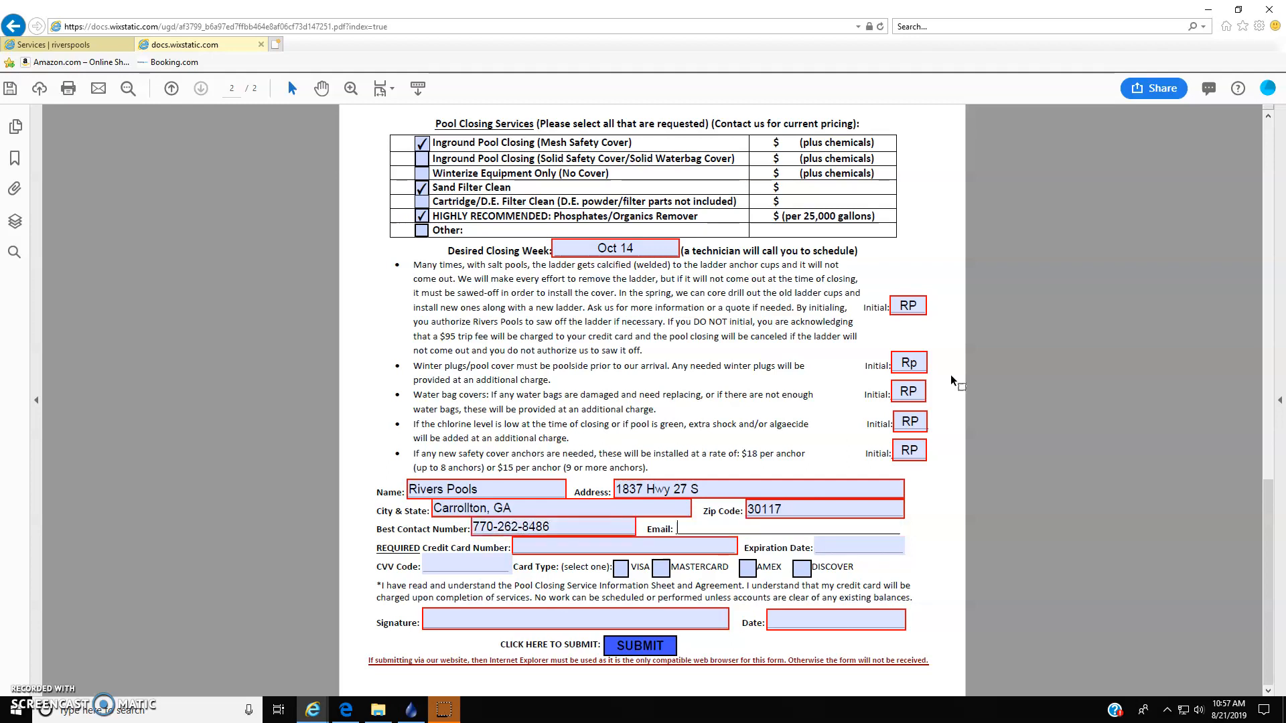
- Enter the Credit Card Number, Expiration Date and CVV Code, and select VISA as the Card Type
{"action": "key", "text": "Tab"}
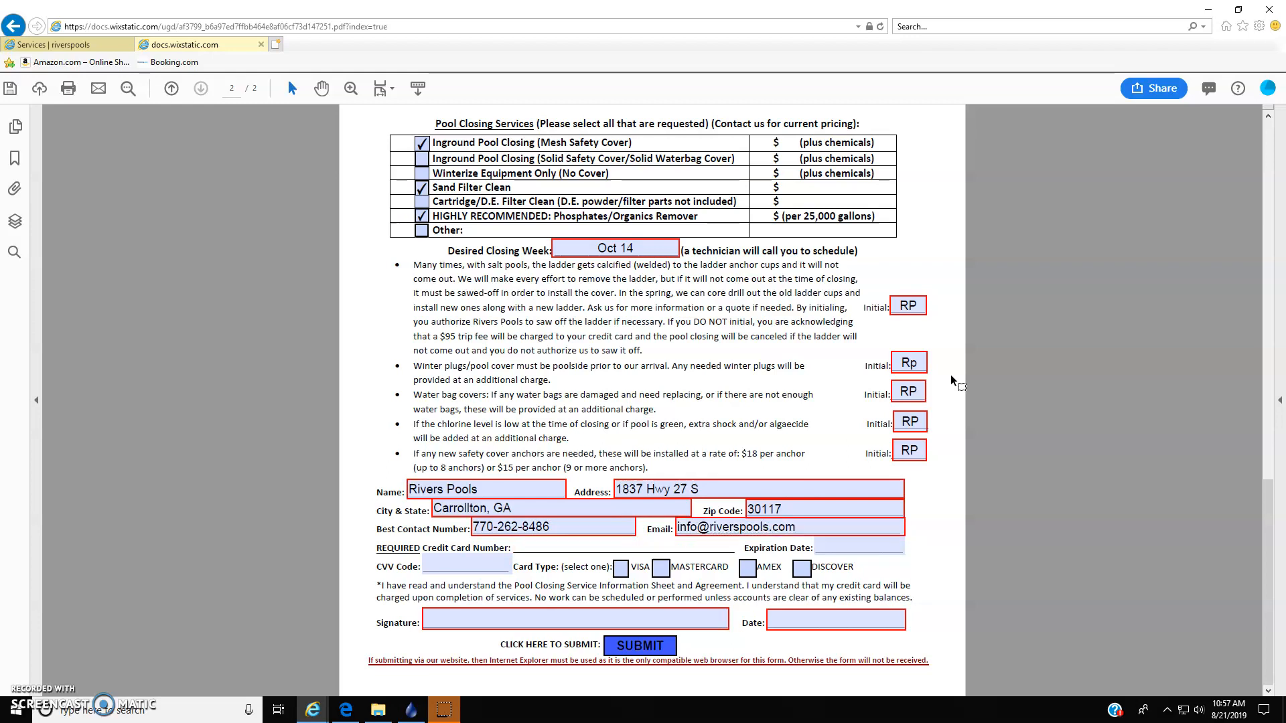
{"action": "type", "text": "123456789101"}
{"action": "key", "text": "Tab"}
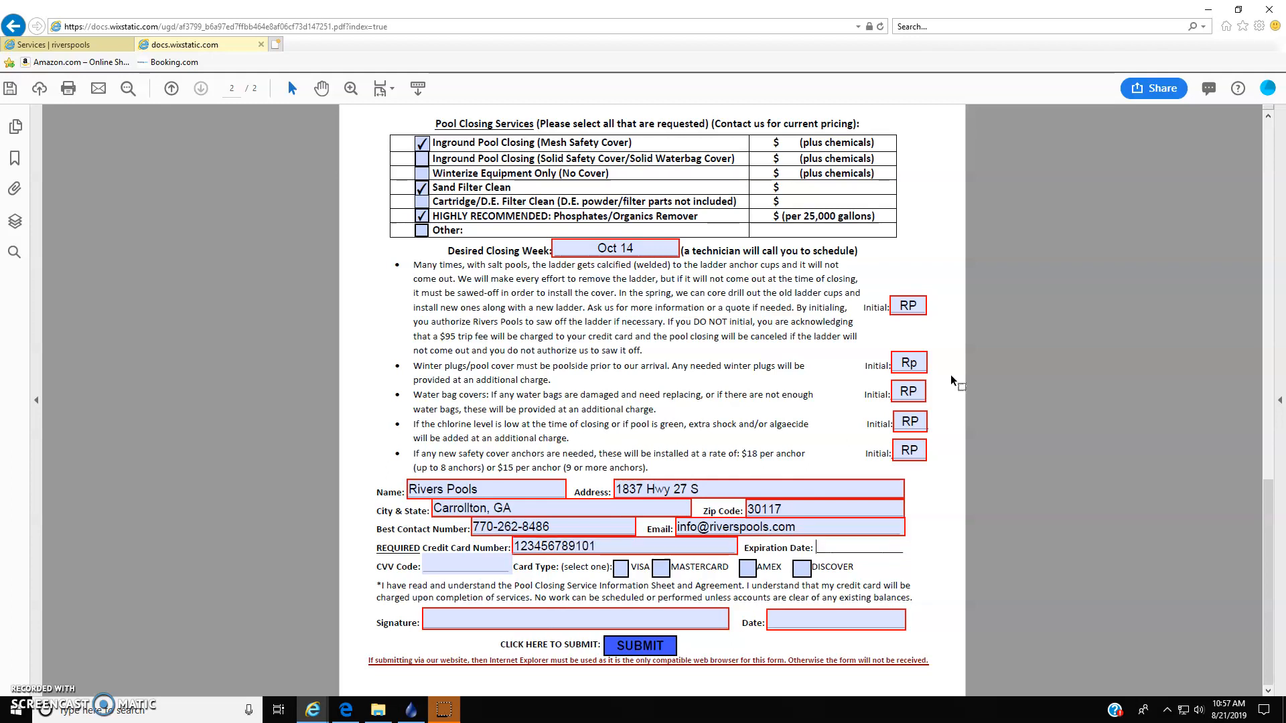
{"action": "type", "text": "1/23"}
{"action": "key", "text": "Tab"}
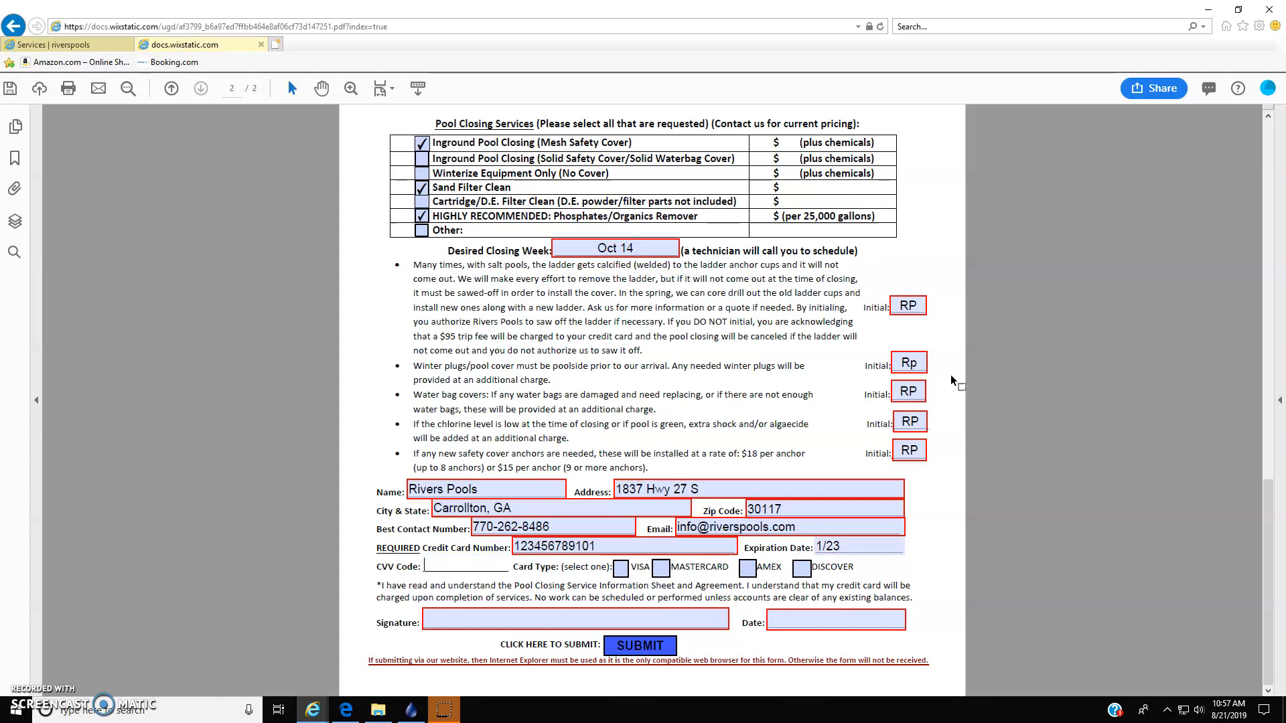
{"action": "type", "text": "123"}
{"action": "left_click", "coordinate": [620, 569]}
- Sign the agreement as Rivers Pools and date it 8/21/19
{"action": "left_click", "coordinate": [452, 616]}
{"action": "type", "text": "Rivers pool"}
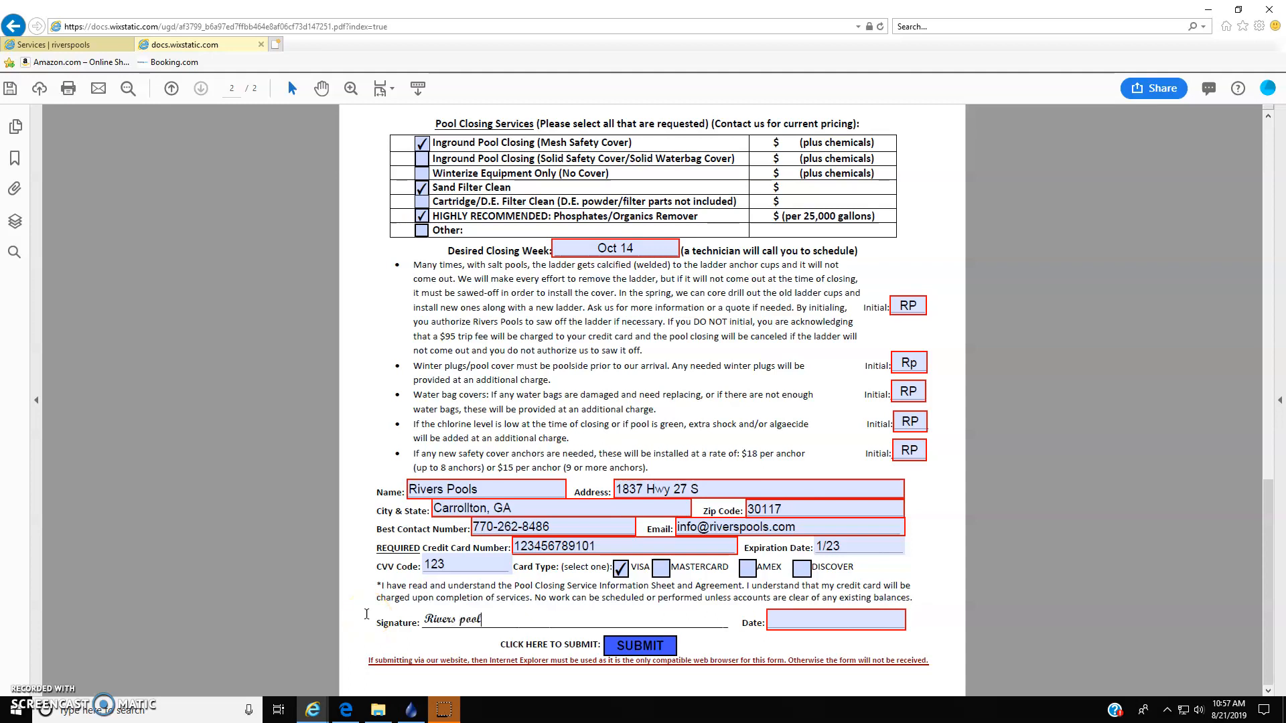
{"action": "key", "text": "BackSpace"}
{"action": "key", "text": "BackSpace"}
{"action": "key", "text": "BackSpace"}
{"action": "key", "text": "BackSpace"}
{"action": "type", "text": "Pools"}
{"action": "key", "text": "Tab"}
{"action": "type", "text": "8/21/19"}
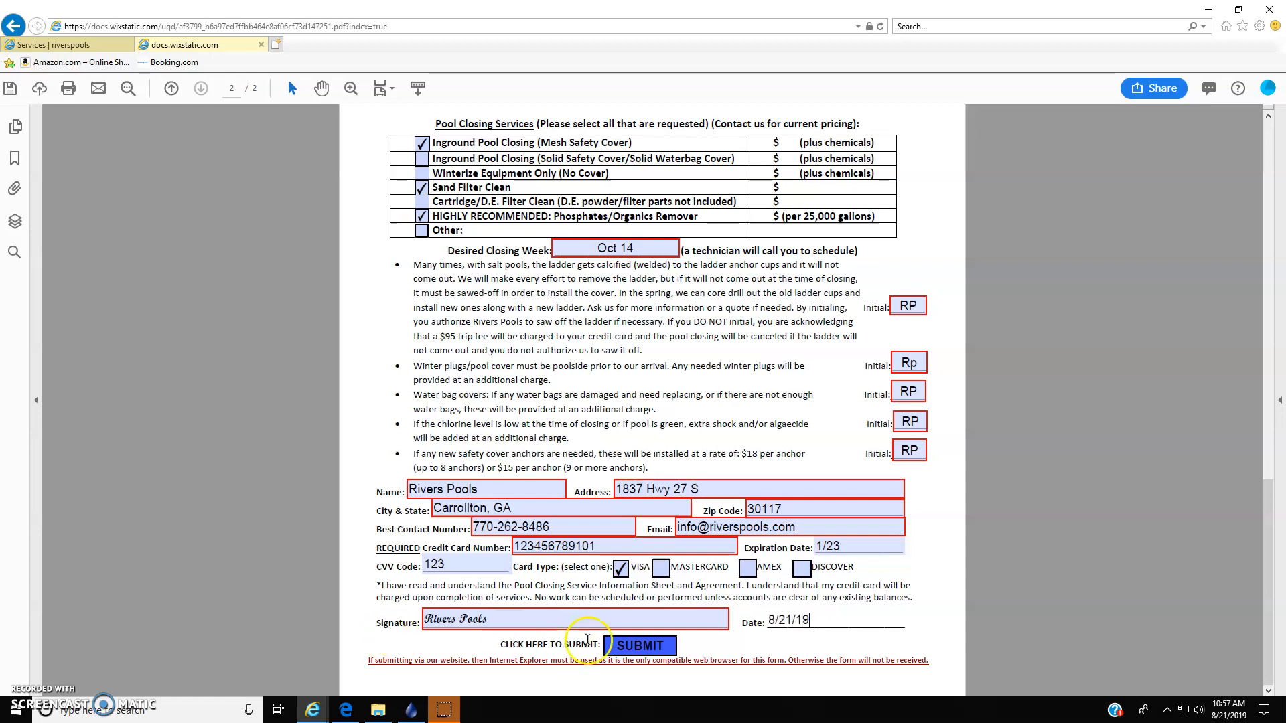
- Try to submit the form by email using the default email application
{"action": "left_click", "coordinate": [667, 651]}
{"action": "left_click", "coordinate": [671, 653]}
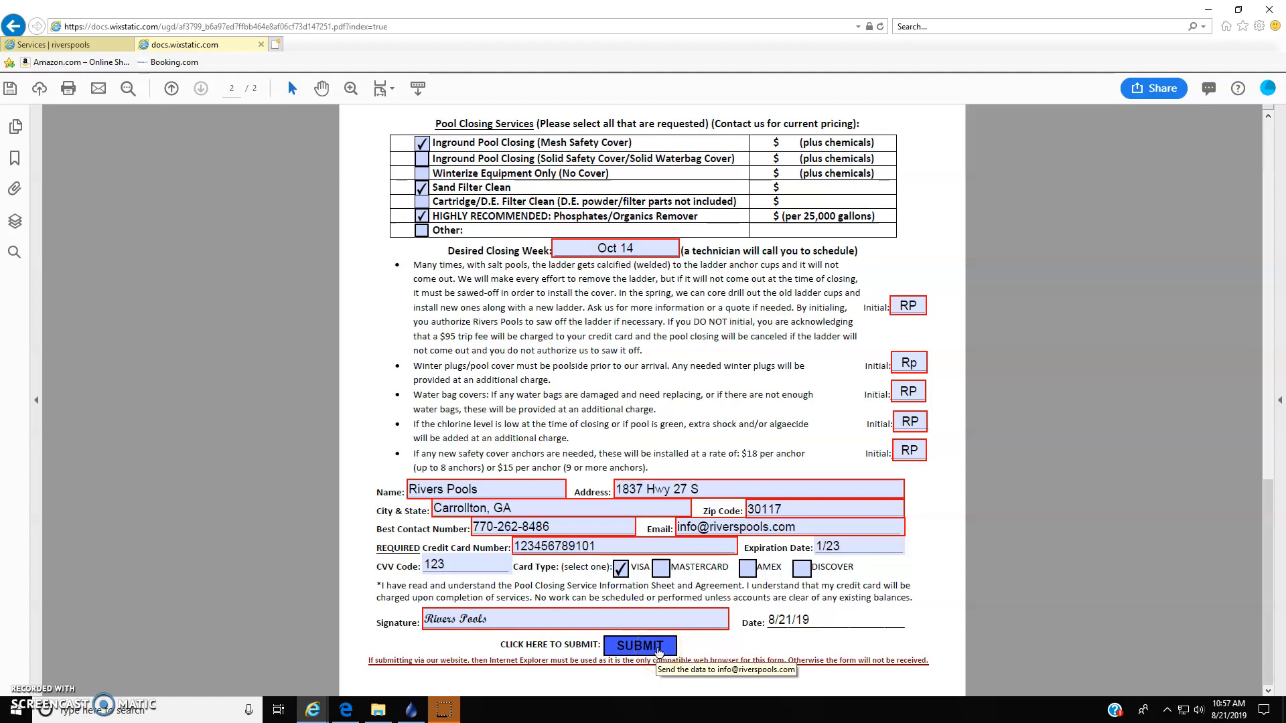
{"action": "left_click", "coordinate": [705, 646]}
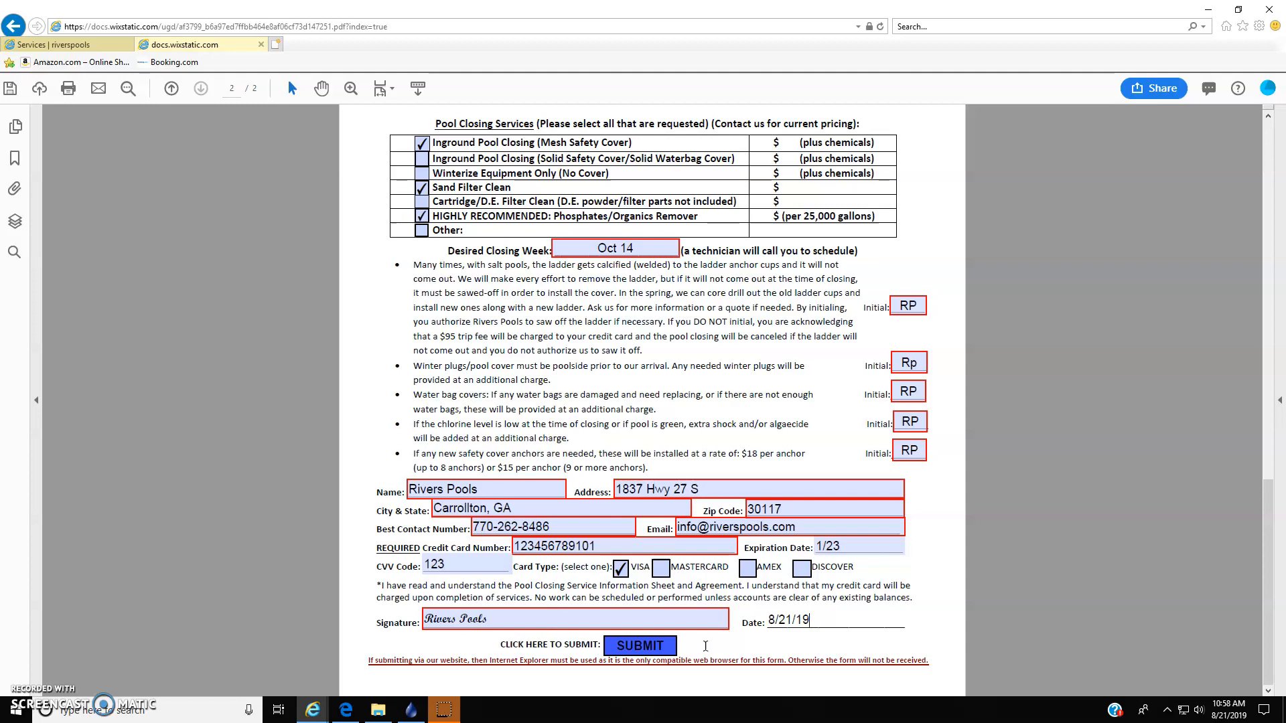
{"action": "left_click", "coordinate": [663, 649]}
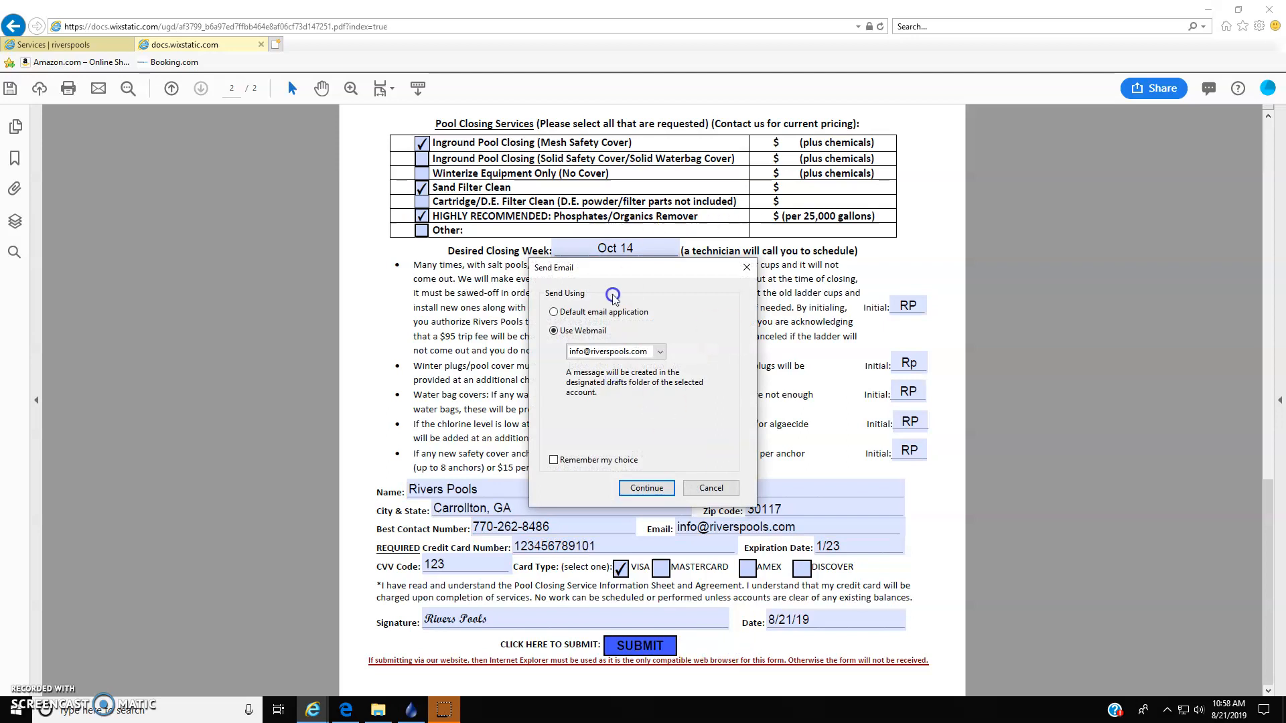
{"action": "left_click", "coordinate": [585, 313]}
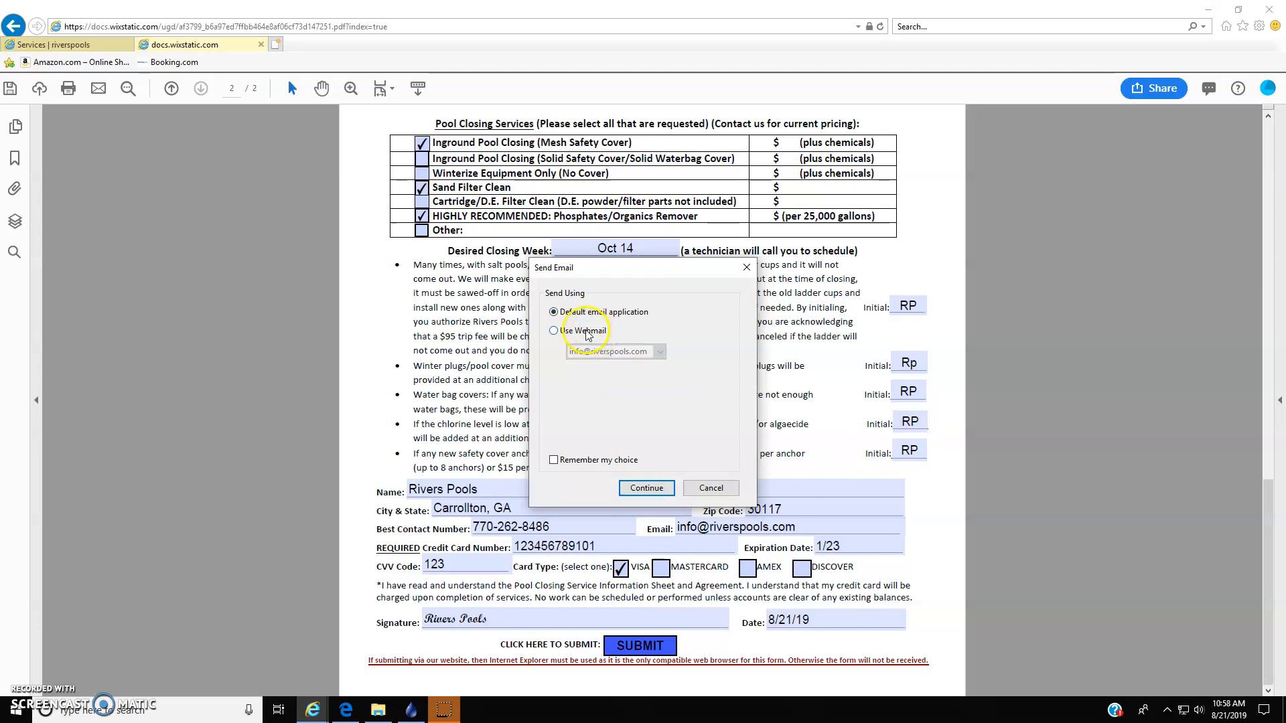
{"action": "left_click", "coordinate": [590, 334]}
{"action": "left_click", "coordinate": [563, 311]}
{"action": "left_click", "coordinate": [653, 488]}
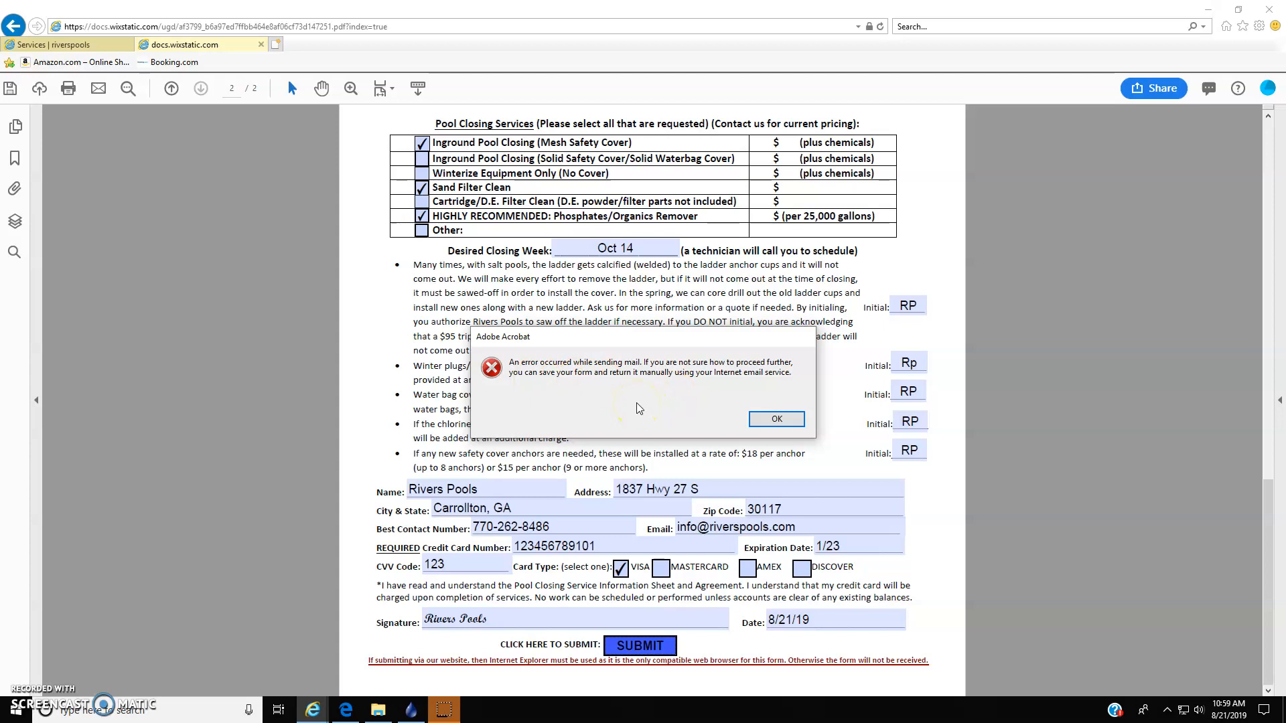
{"action": "left_click", "coordinate": [725, 406]}
{"action": "left_click", "coordinate": [774, 419]}
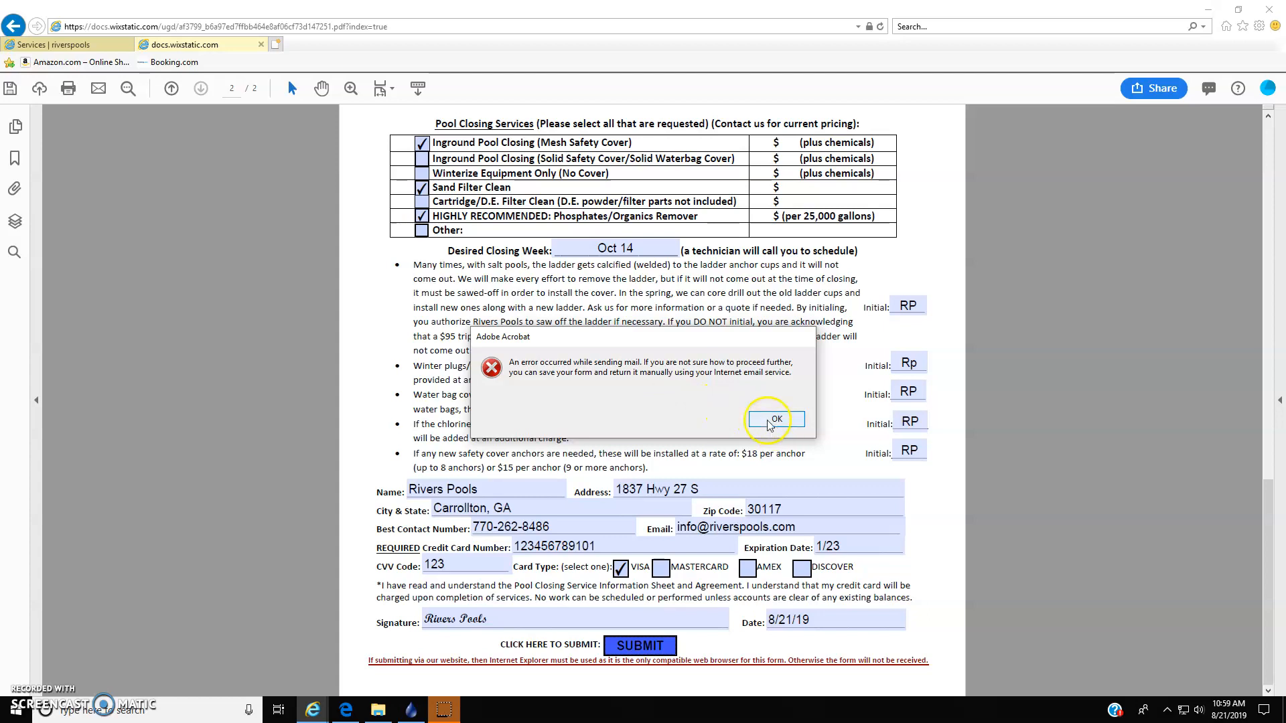
- Submit the form again using webmail, adding the company's Gmail account and overwriting the existing account of the same name
{"action": "left_click", "coordinate": [639, 645]}
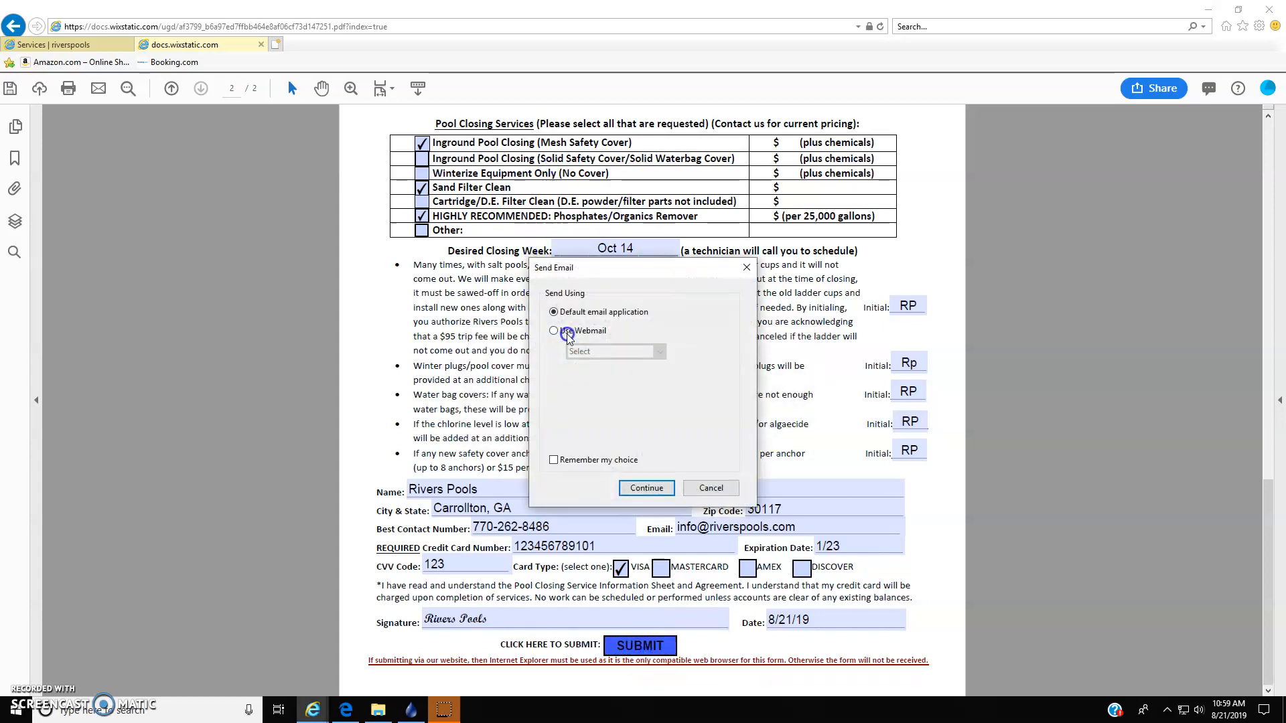
{"action": "left_click", "coordinate": [564, 332]}
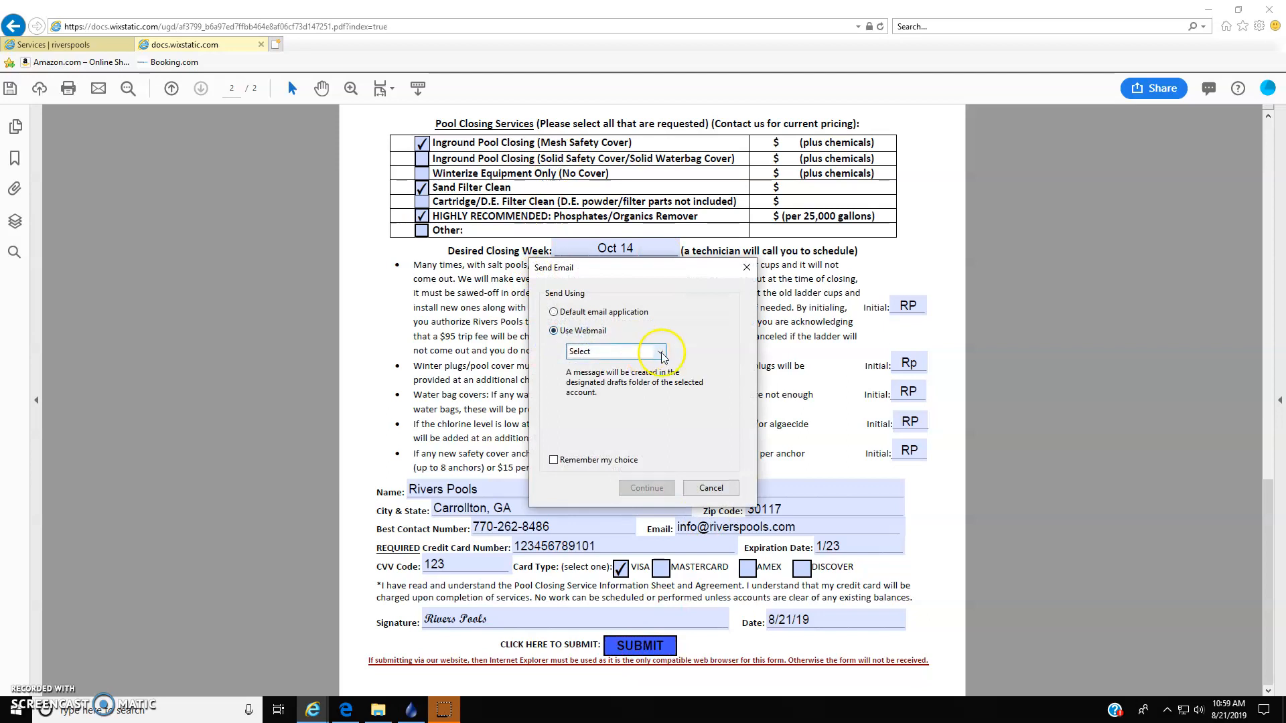
{"action": "left_click", "coordinate": [660, 352]}
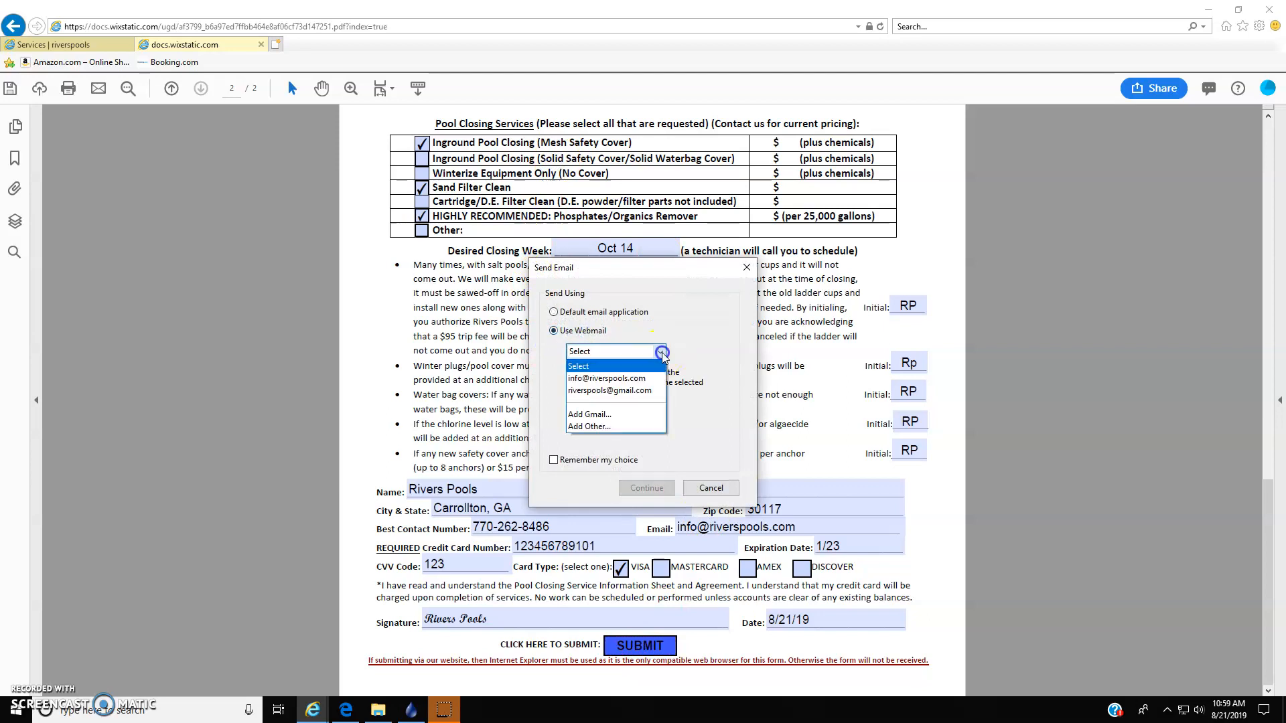
{"action": "left_click", "coordinate": [596, 415]}
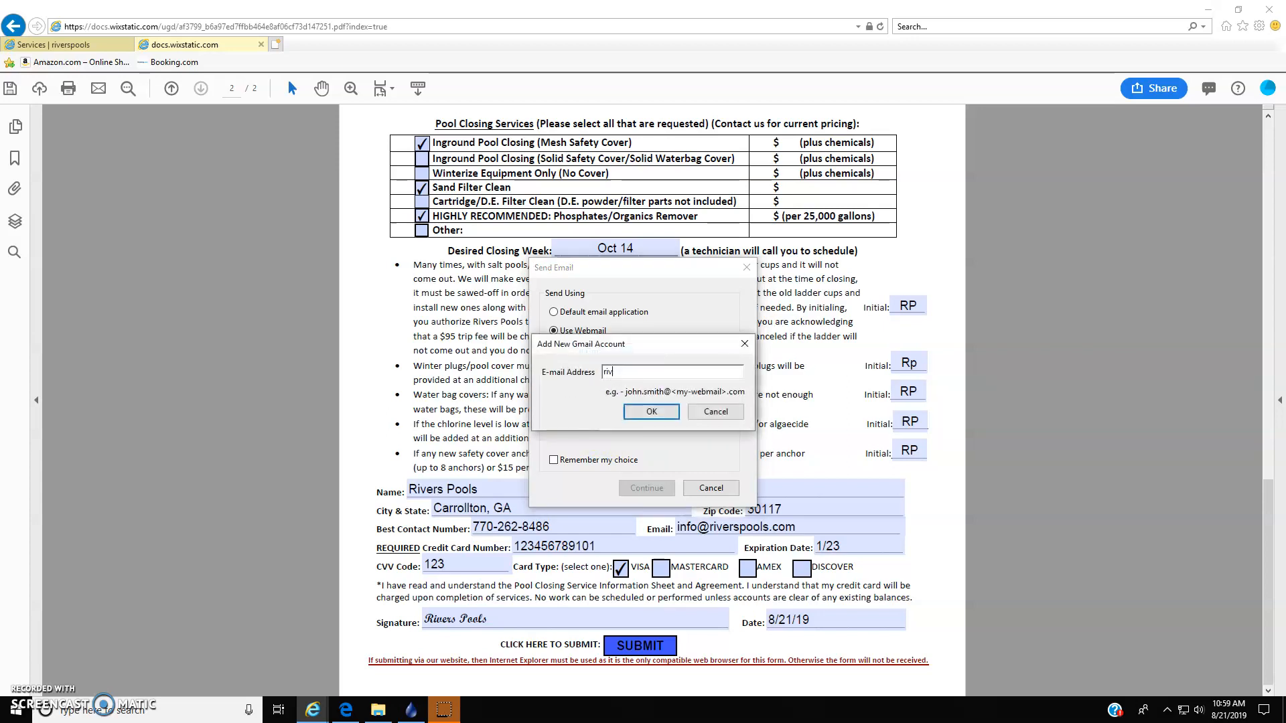
{"action": "type", "text": "ail.com"}
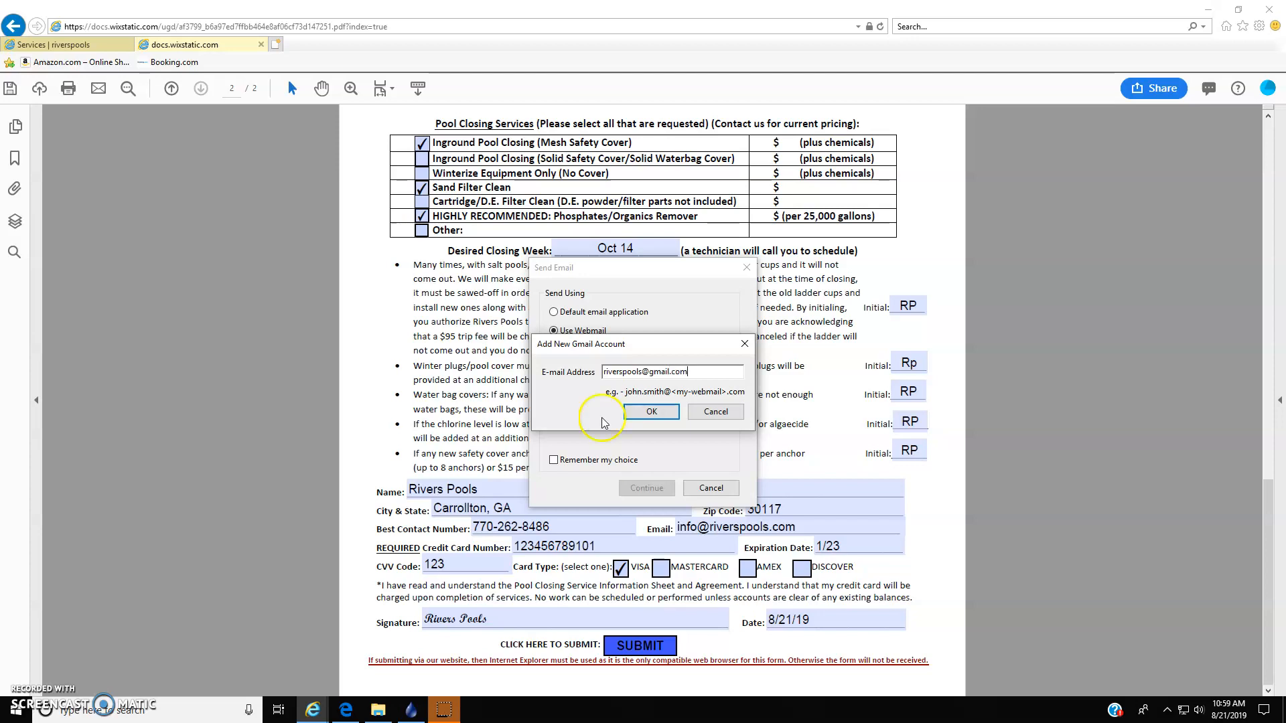
{"action": "left_click", "coordinate": [666, 418]}
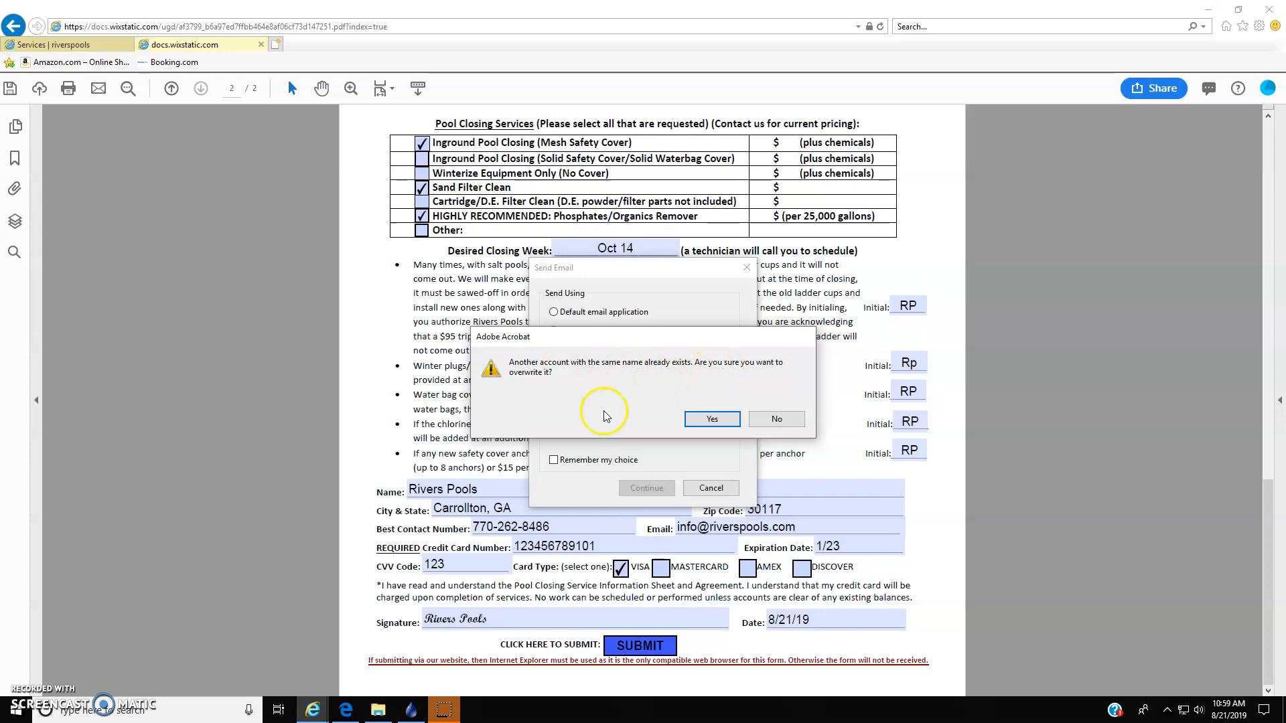
{"action": "left_click", "coordinate": [712, 420]}
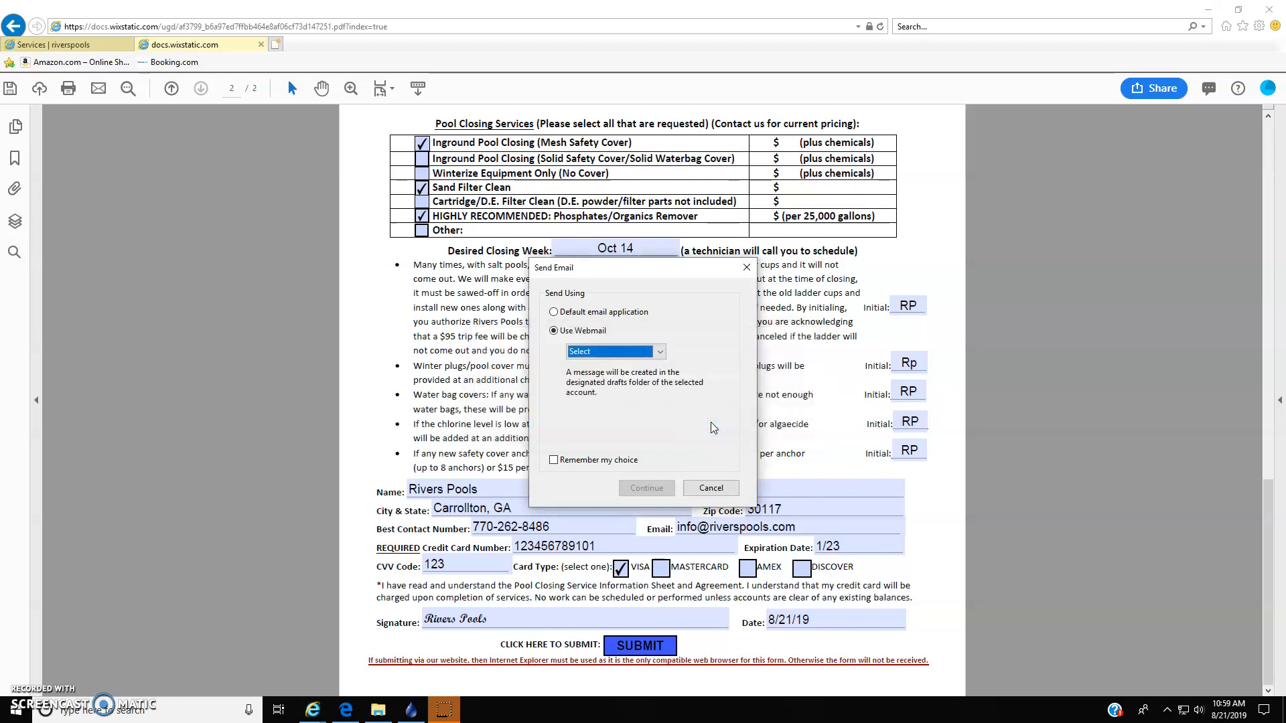
- Try to send the form through the company's Gmail account, then abandon the Google sign-in at the password request
{"action": "left_click", "coordinate": [659, 352]}
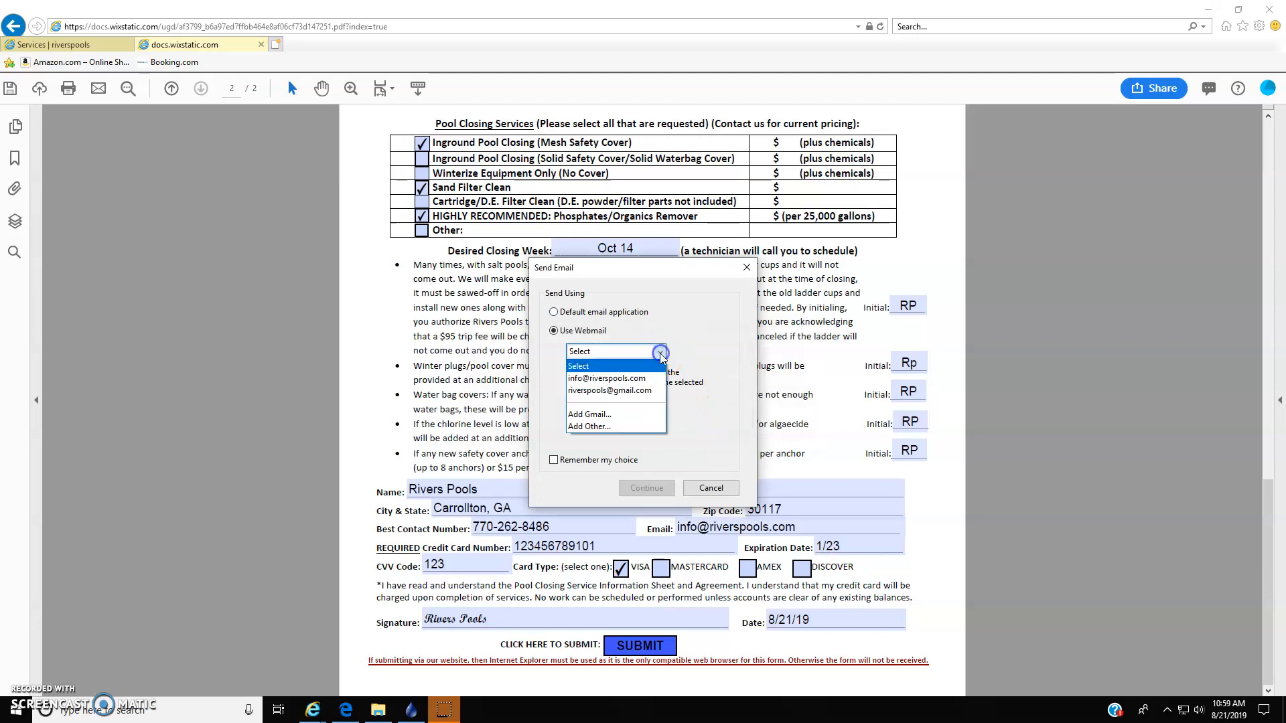
{"action": "left_click", "coordinate": [651, 394]}
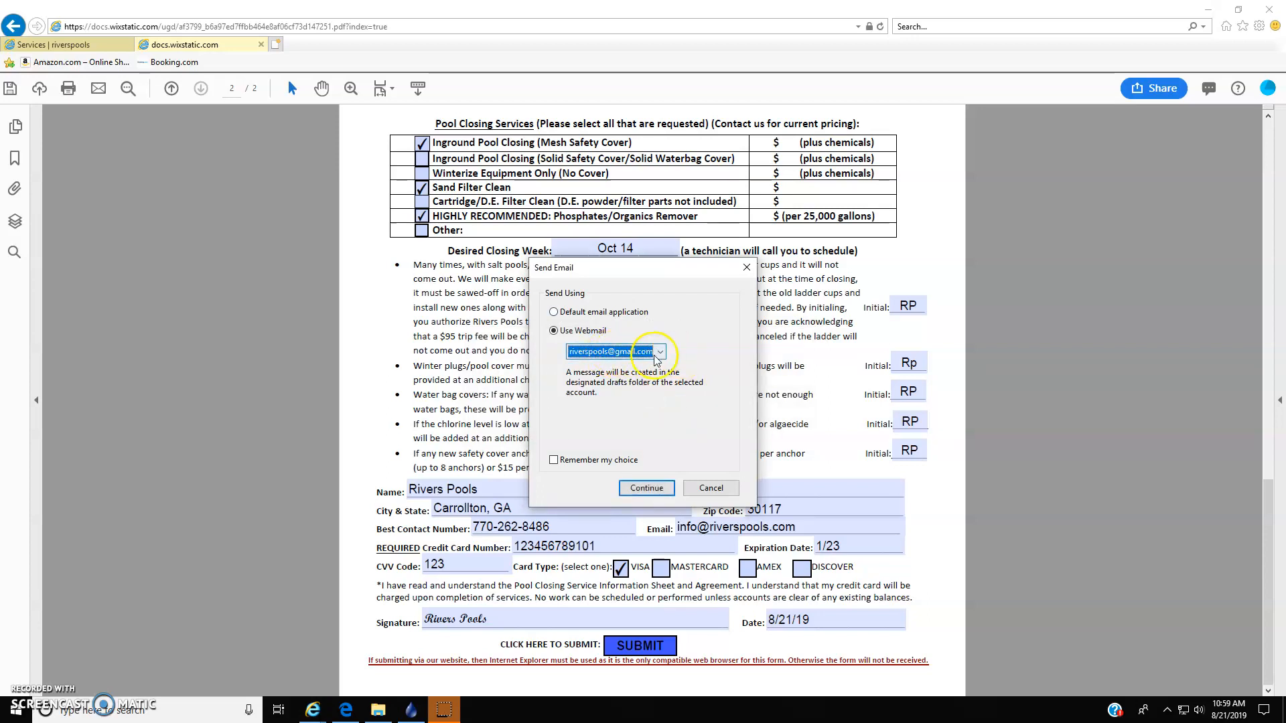
{"action": "left_click", "coordinate": [647, 487]}
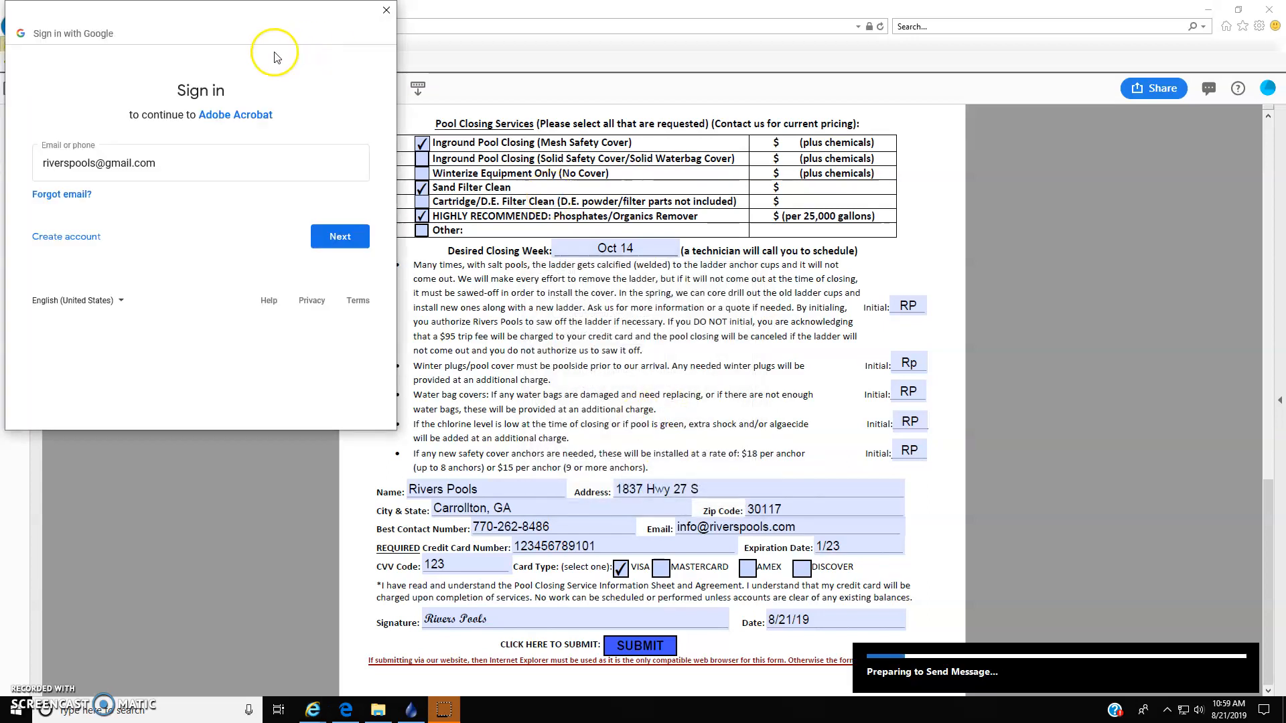
{"action": "left_click", "coordinate": [340, 236]}
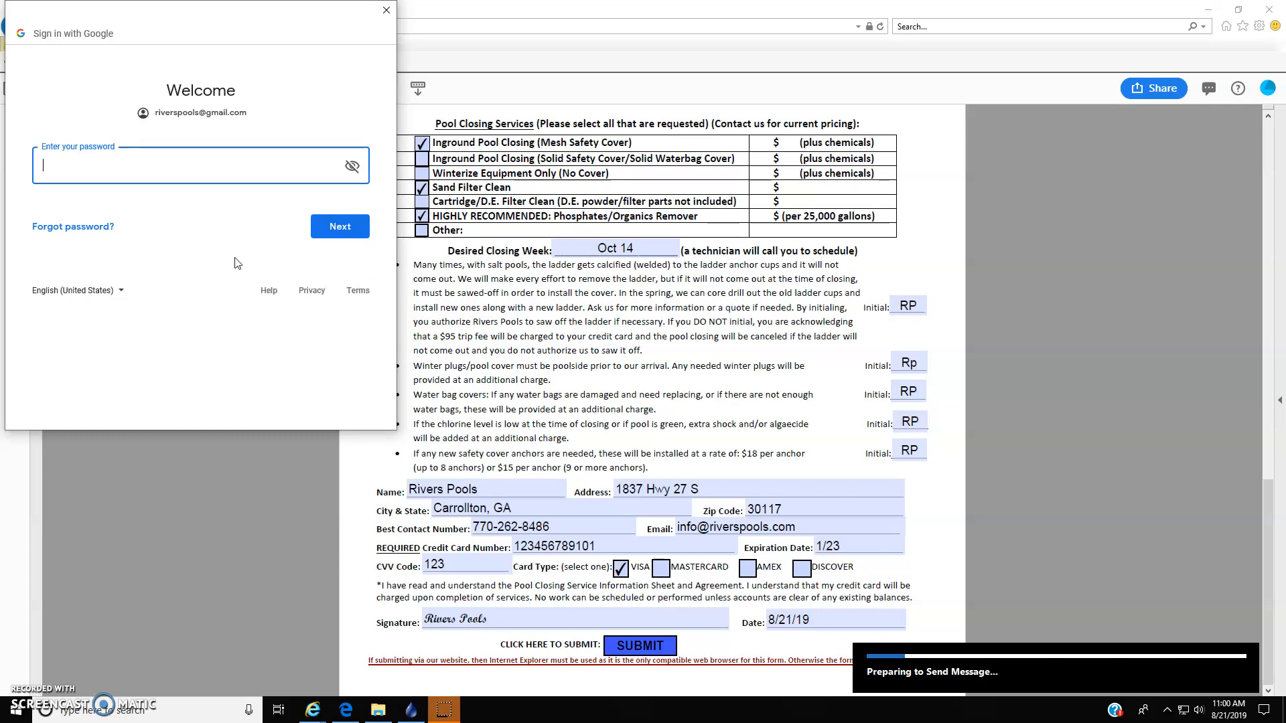
{"action": "left_click", "coordinate": [386, 10]}
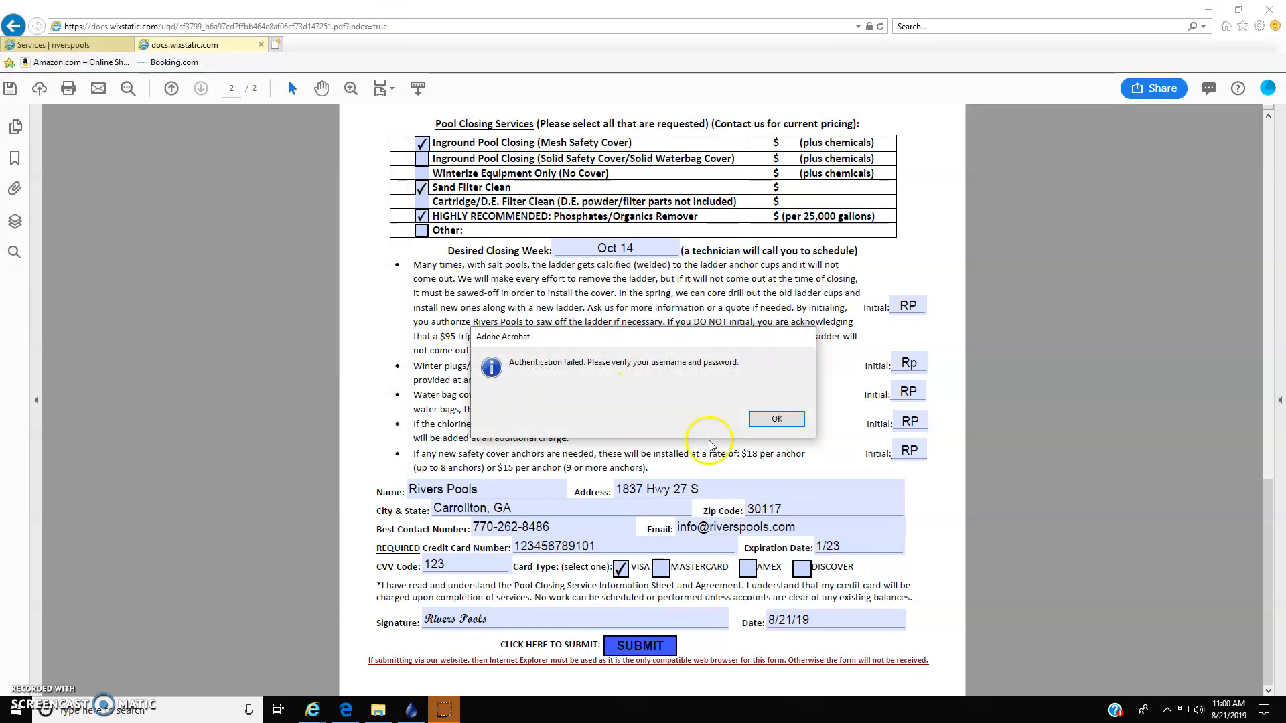
{"action": "left_click", "coordinate": [778, 420]}
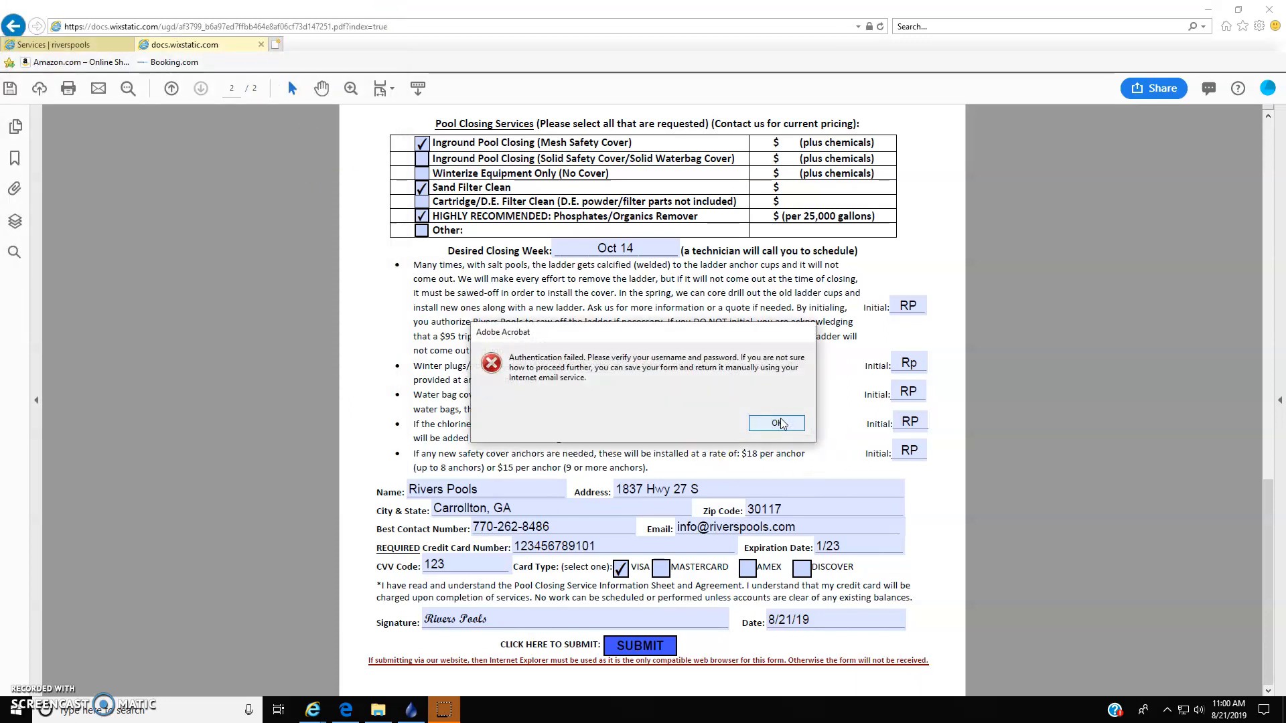
{"action": "left_click", "coordinate": [778, 422]}
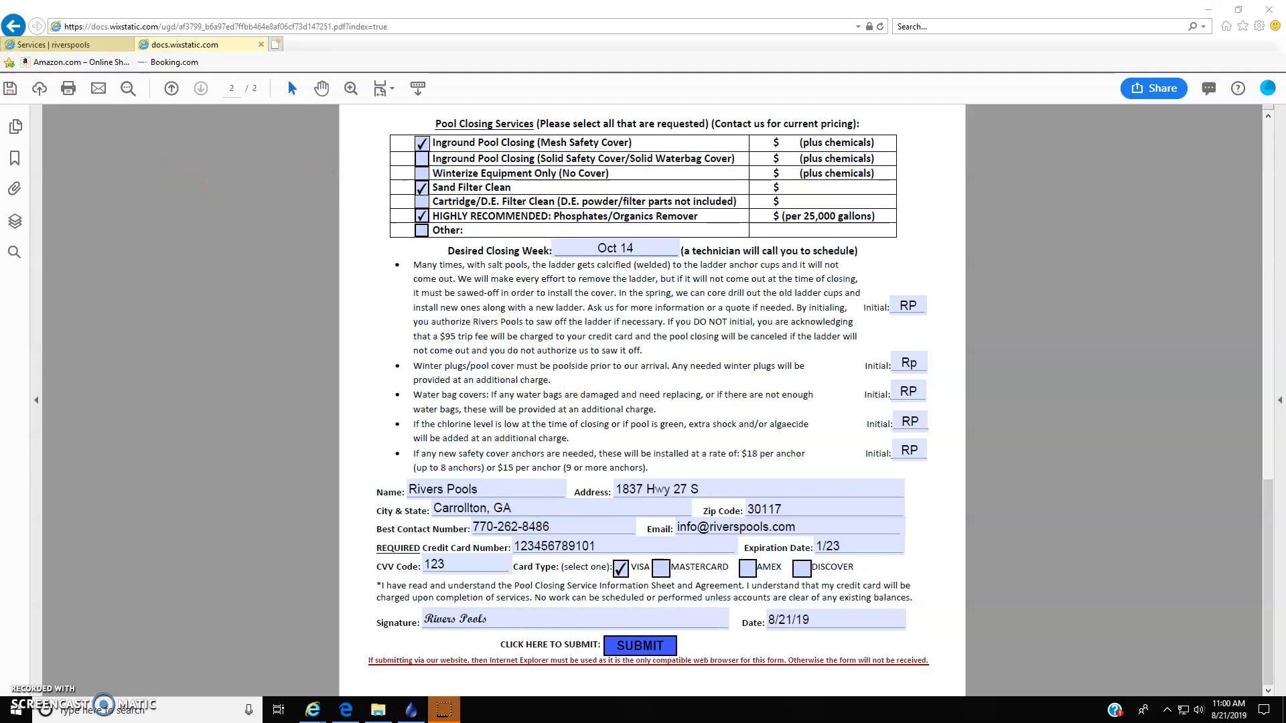
- Save a copy of the completed form to the Desktop as an Adobe PDF file named poolclosingform
{"action": "left_click", "coordinate": [10, 90]}
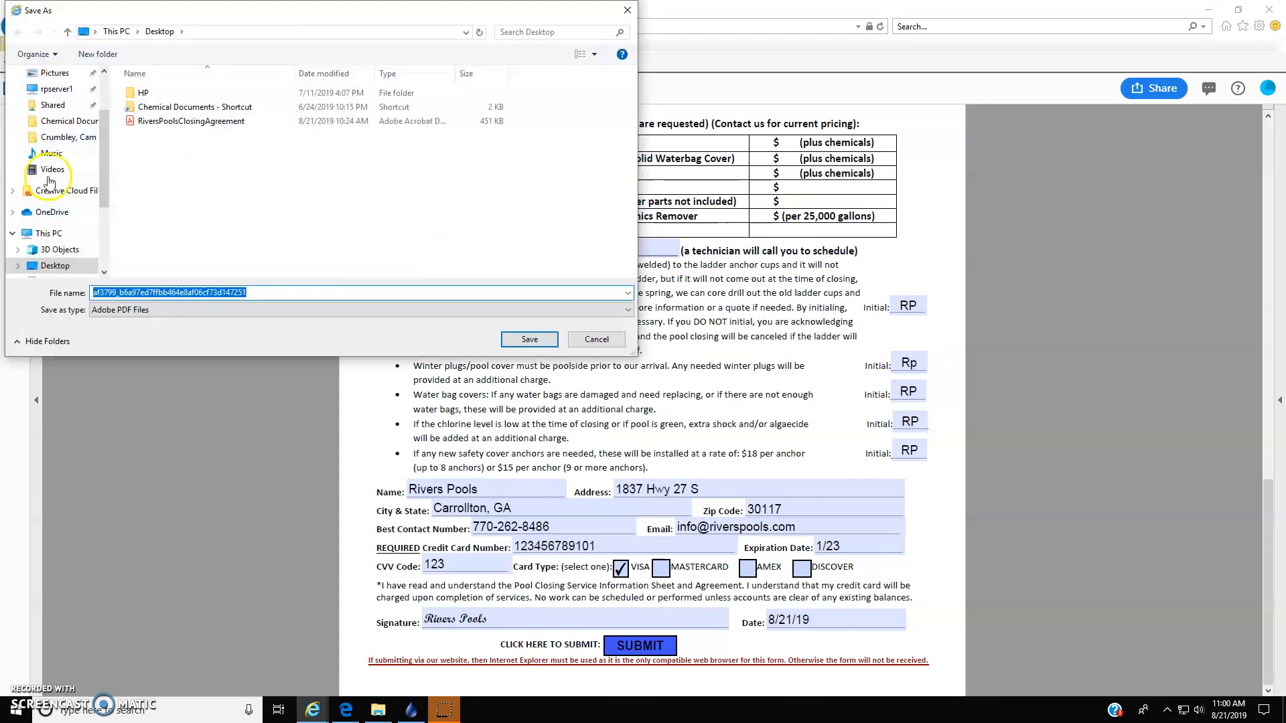
{"action": "scroll", "coordinate": [105, 163], "scroll_direction": "up", "scroll_amount": 5}
{"action": "left_click", "coordinate": [75, 101]}
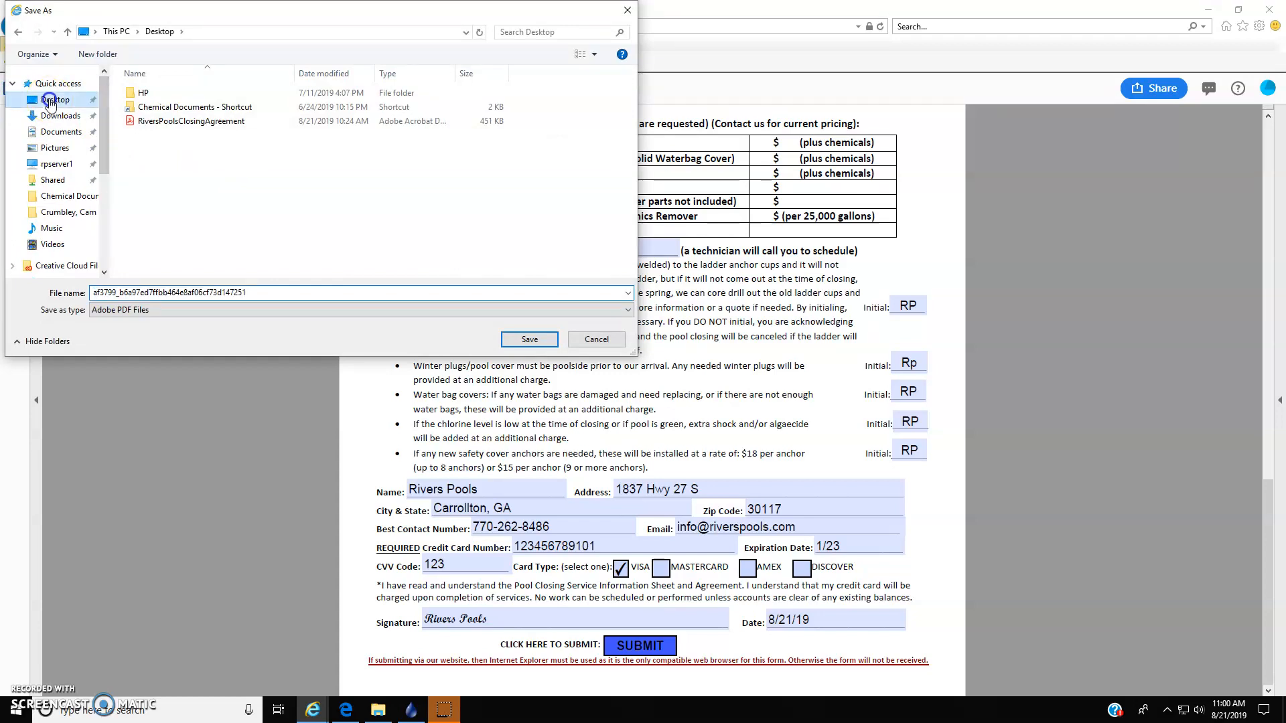
{"action": "left_click", "coordinate": [160, 32]}
{"action": "left_click", "coordinate": [322, 296]}
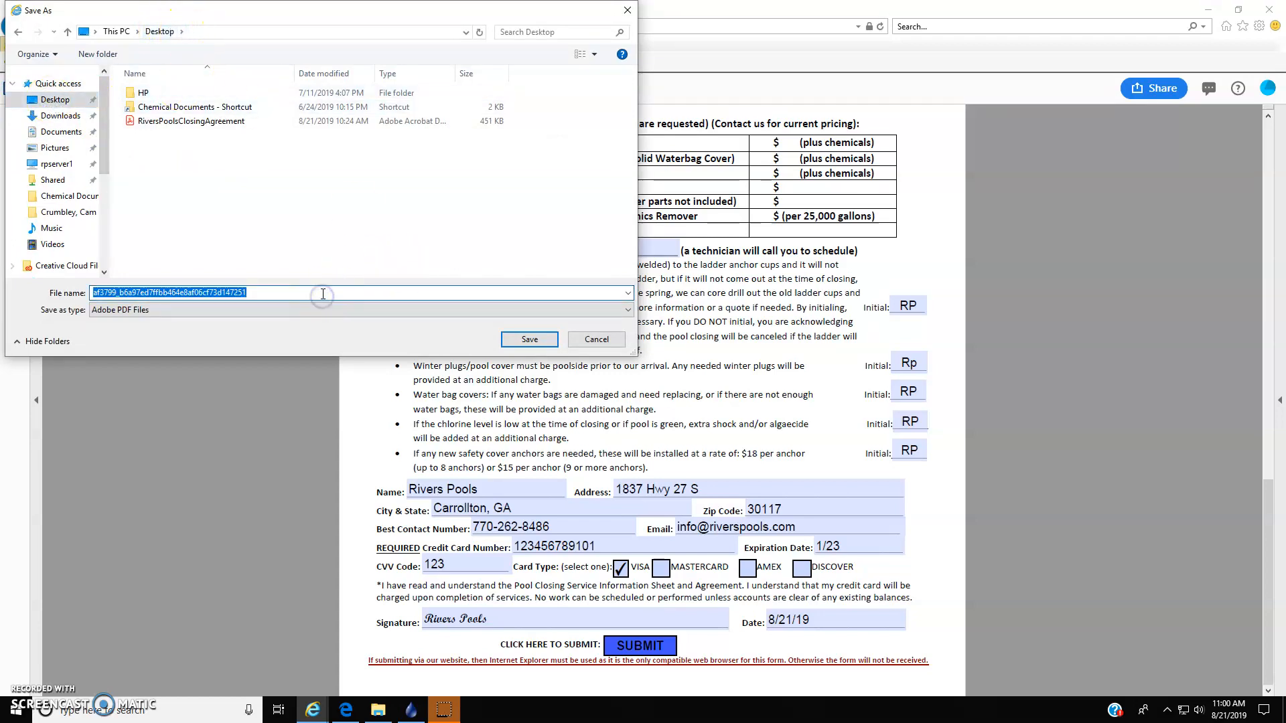
{"action": "type", "text": "poolc"}
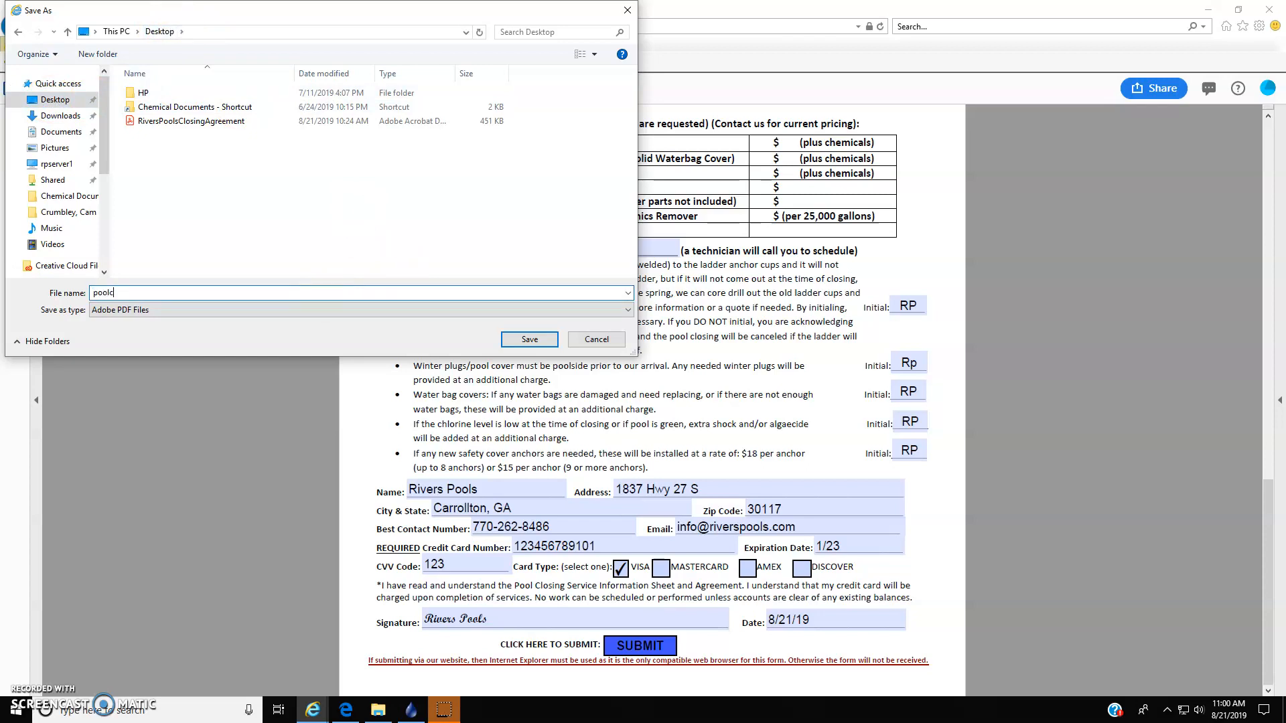
{"action": "type", "text": "losingform"}
{"action": "left_click", "coordinate": [550, 343]}
- Locate the saved poolclosingform PDF on the desktop, and return to the filled-out form in Internet Explorer
{"action": "left_click", "coordinate": [1209, 10]}
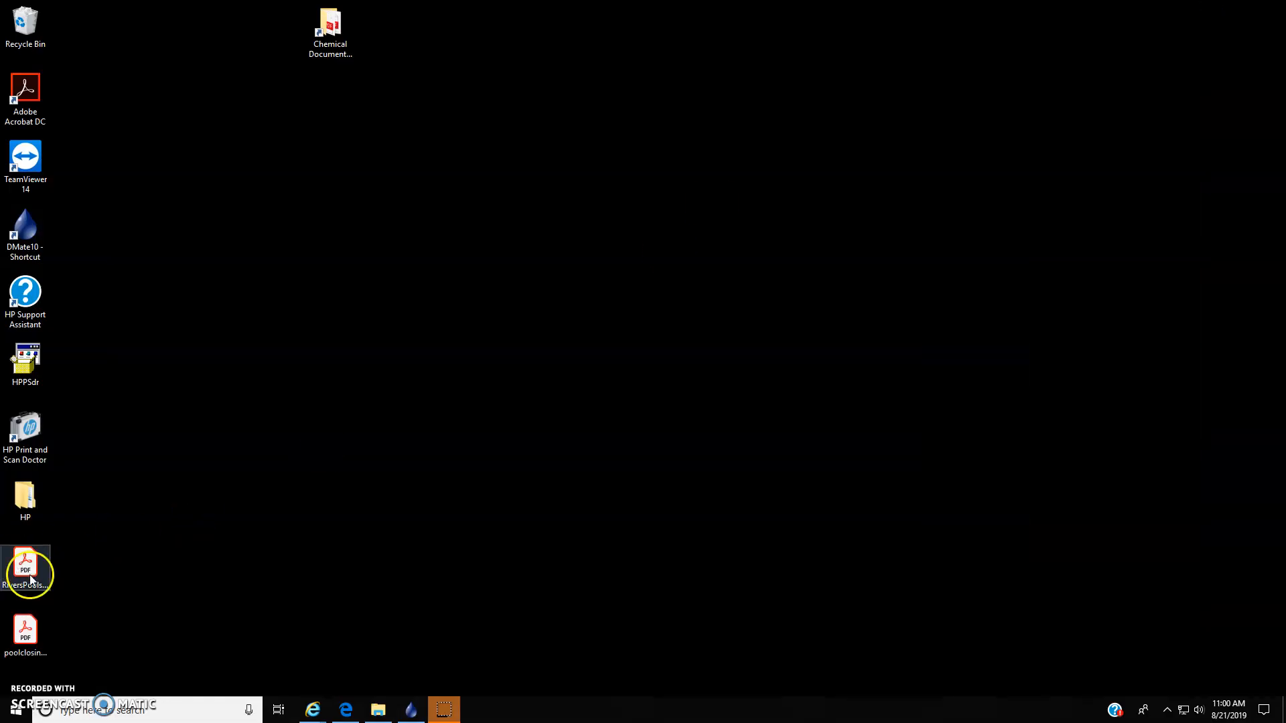
{"action": "left_click", "coordinate": [24, 626]}
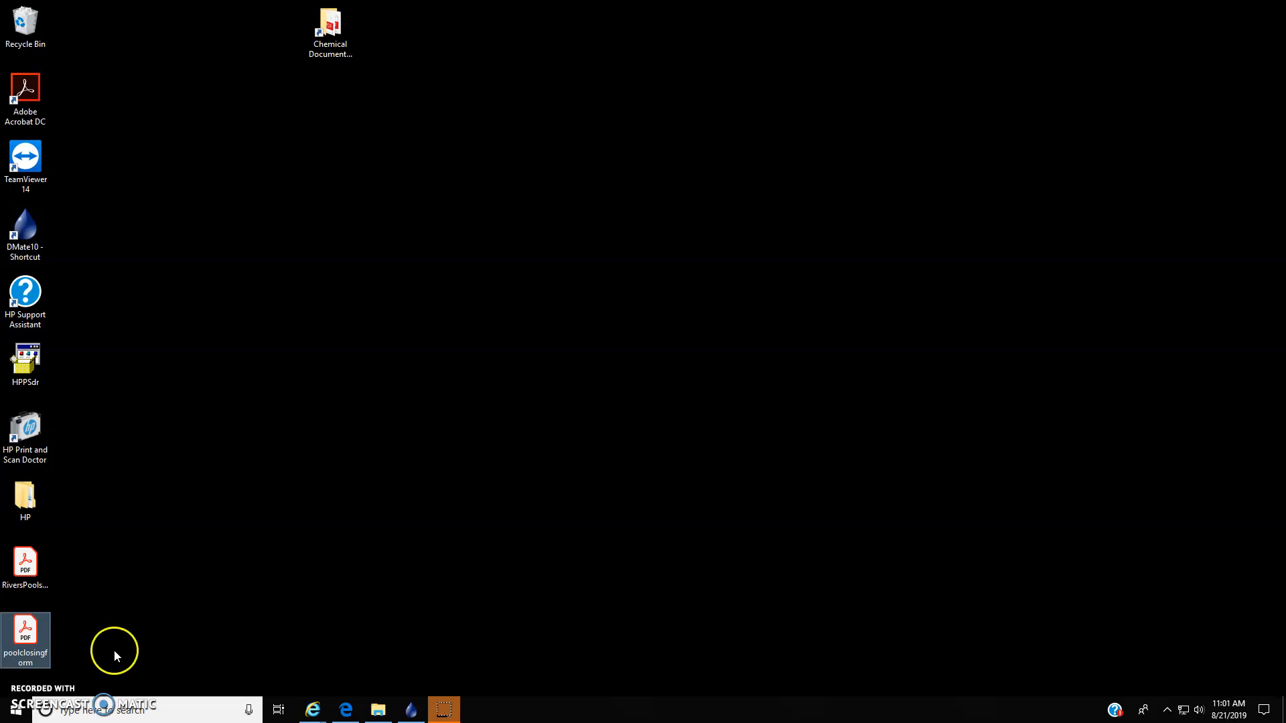
{"action": "left_click", "coordinate": [313, 709]}
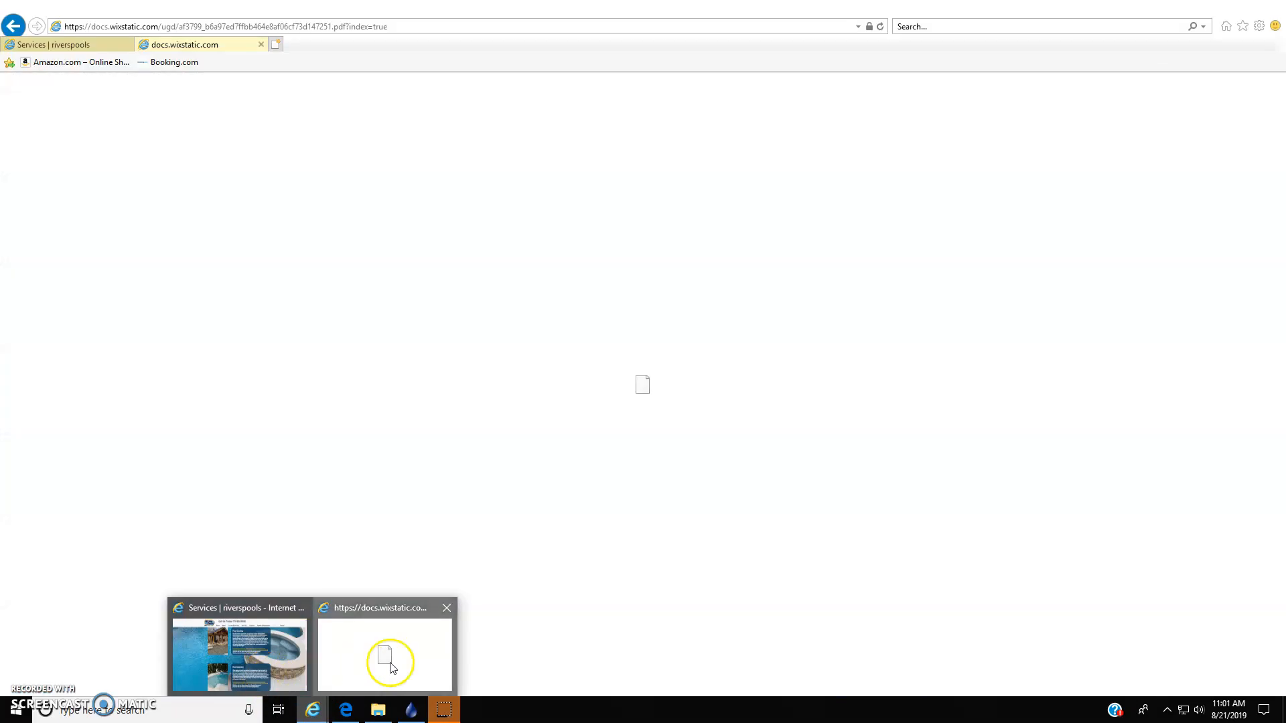
{"action": "left_click", "coordinate": [387, 662]}
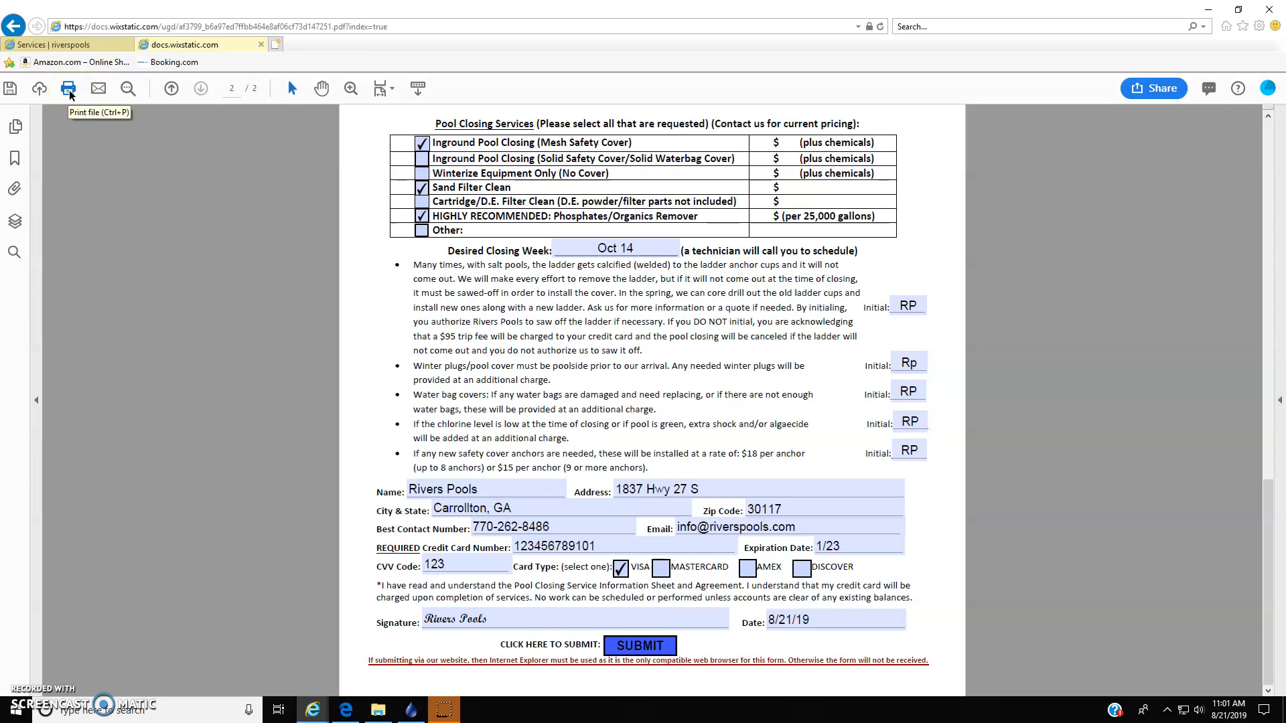
{"action": "left_click", "coordinate": [280, 258]}
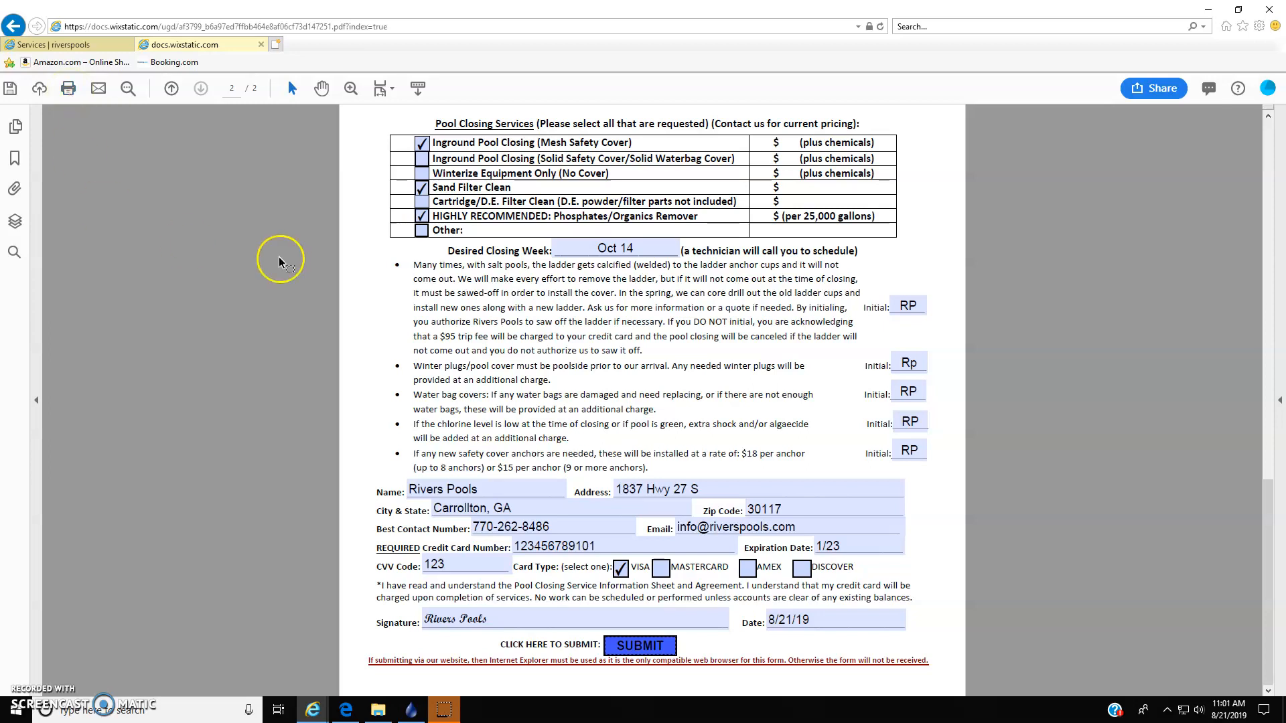